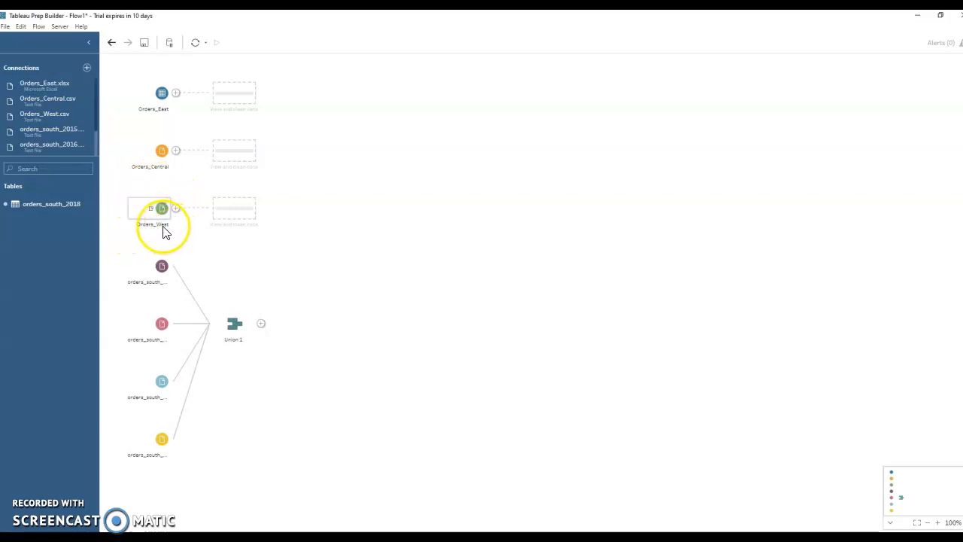
Step: Add a Clean Step after the Orders_Central input
{"action": "left_click", "coordinate": [387, 306]}
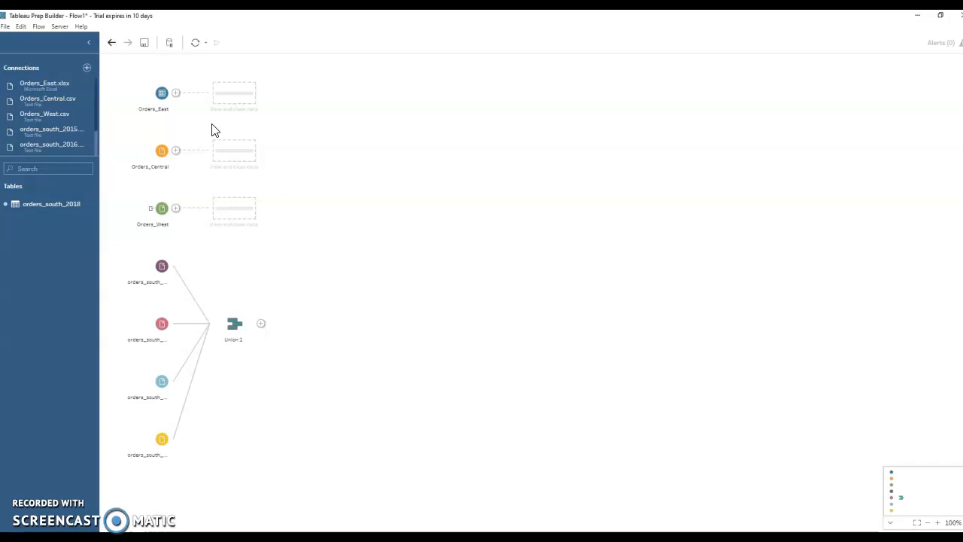
{"action": "left_click", "coordinate": [176, 152]}
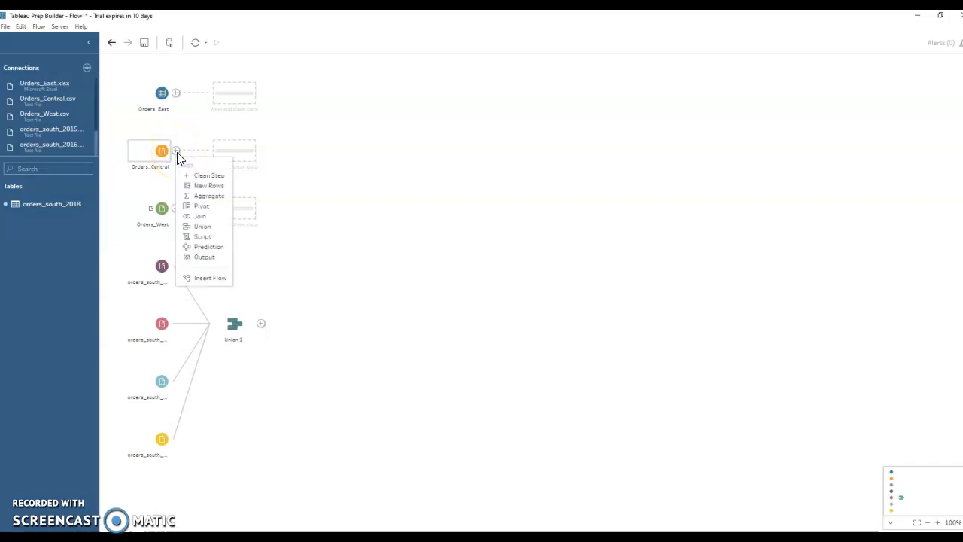
{"action": "left_click", "coordinate": [217, 177]}
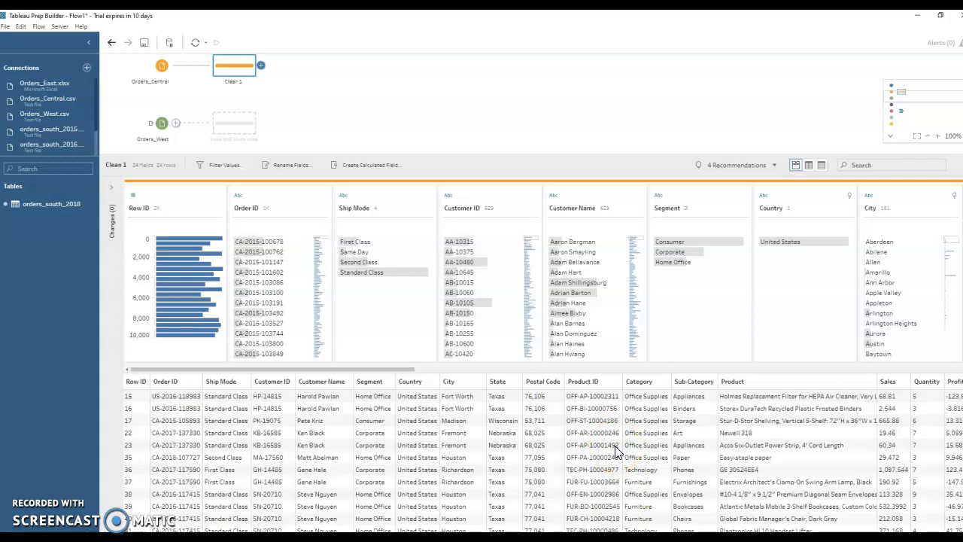
Step: Create a calculated field named Region with the constant value "Central" in the Orders_Central clean step and save it
{"action": "left_click", "coordinate": [645, 432]}
{"action": "scroll", "coordinate": [541, 451], "scroll_direction": "right", "scroll_amount": 5}
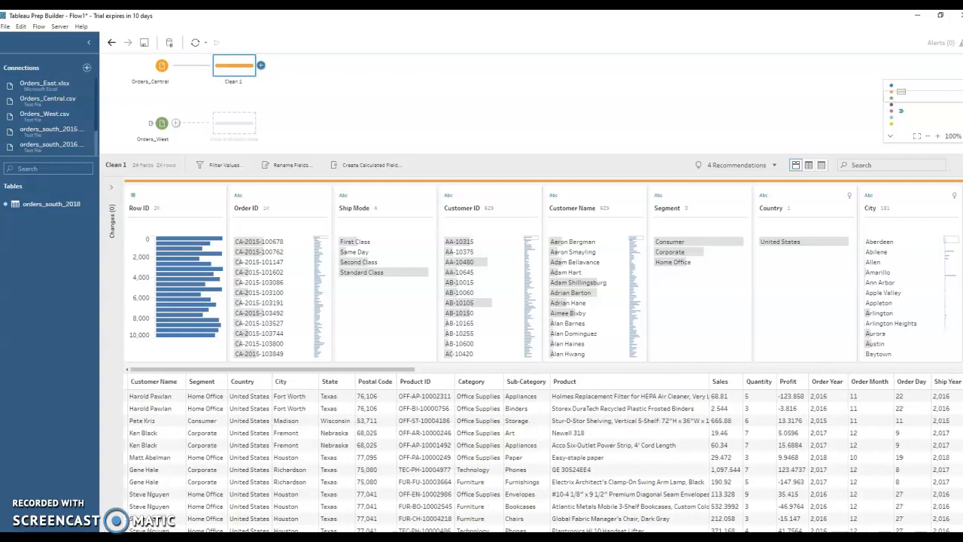
{"action": "left_click_drag", "start_coordinate": [416, 371], "coordinate": [934, 380]}
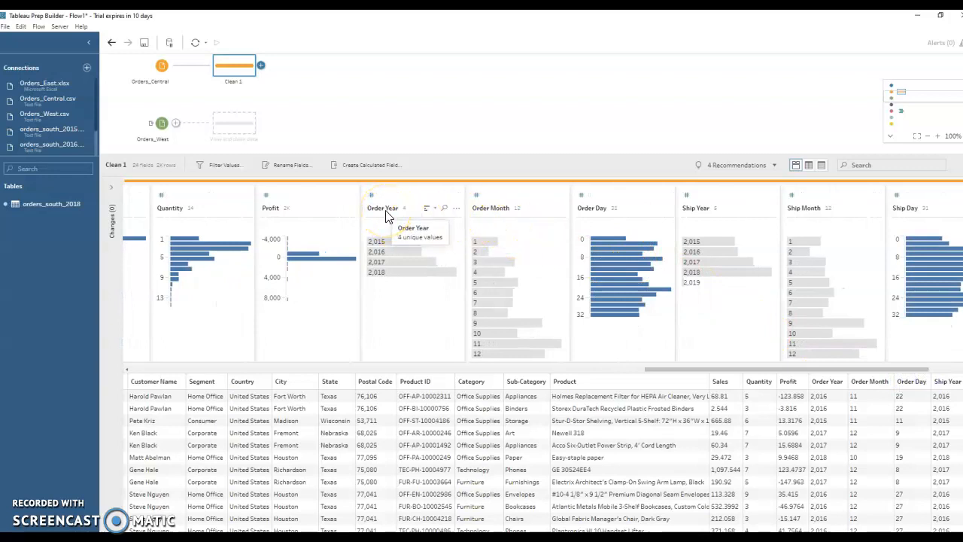
{"action": "left_click", "coordinate": [382, 269]}
{"action": "left_click", "coordinate": [502, 209]}
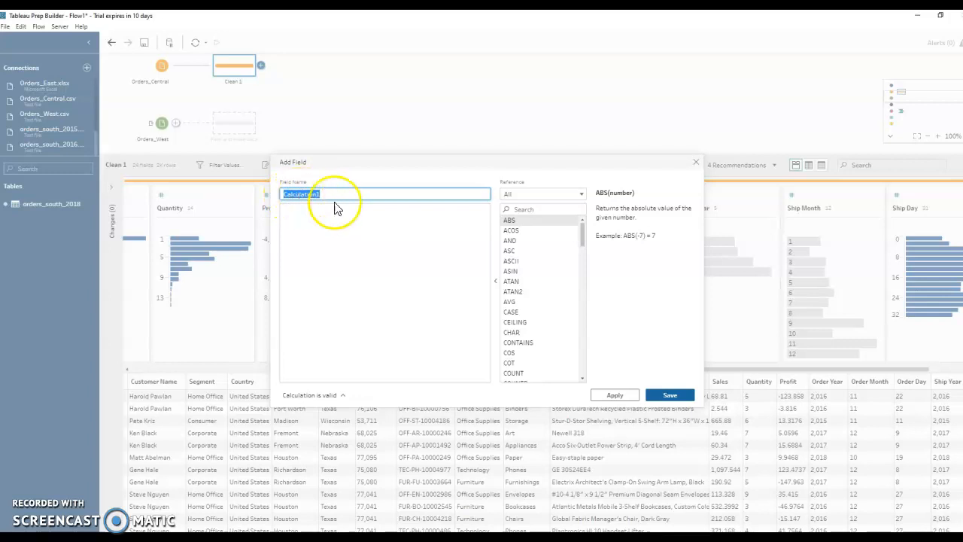
{"action": "key", "text": "BackSpace"}
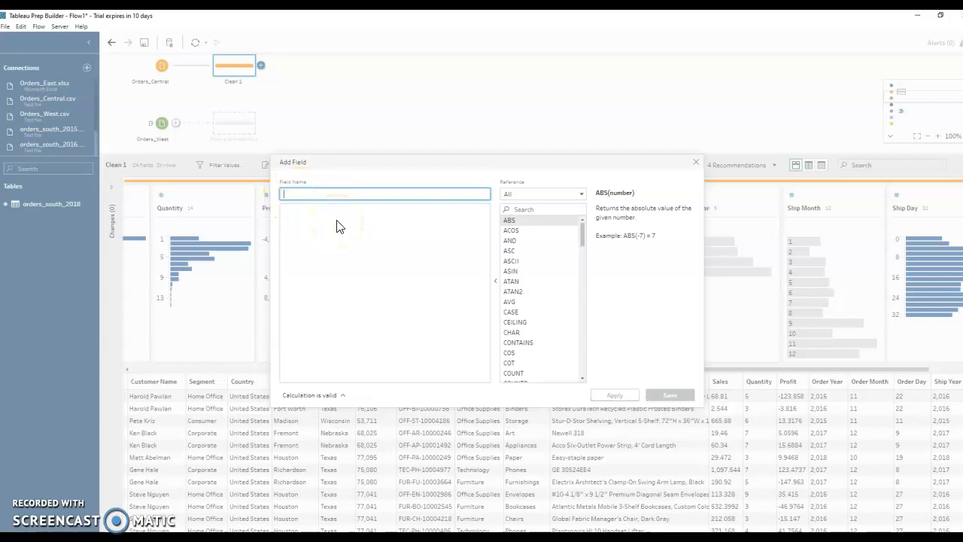
{"action": "type", "text": "Region"}
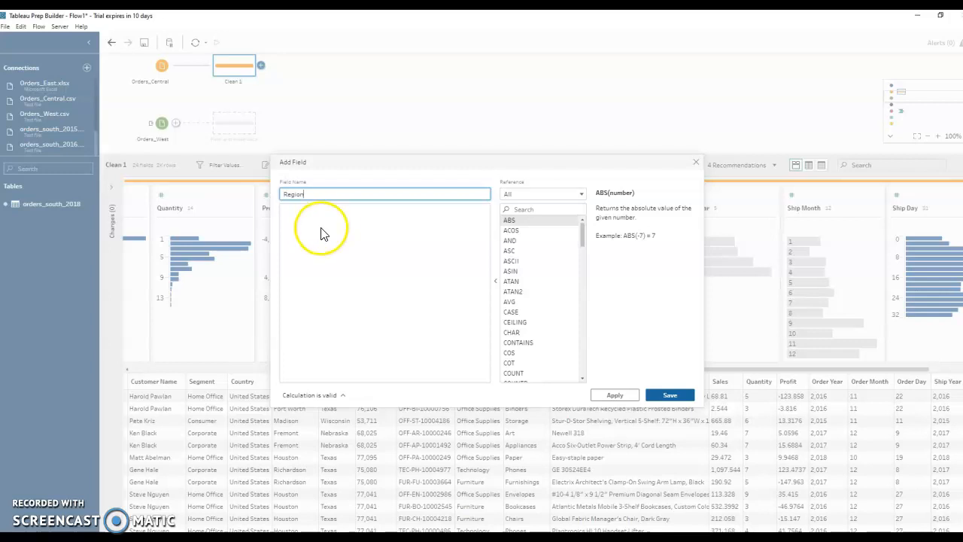
{"action": "left_click", "coordinate": [298, 212]}
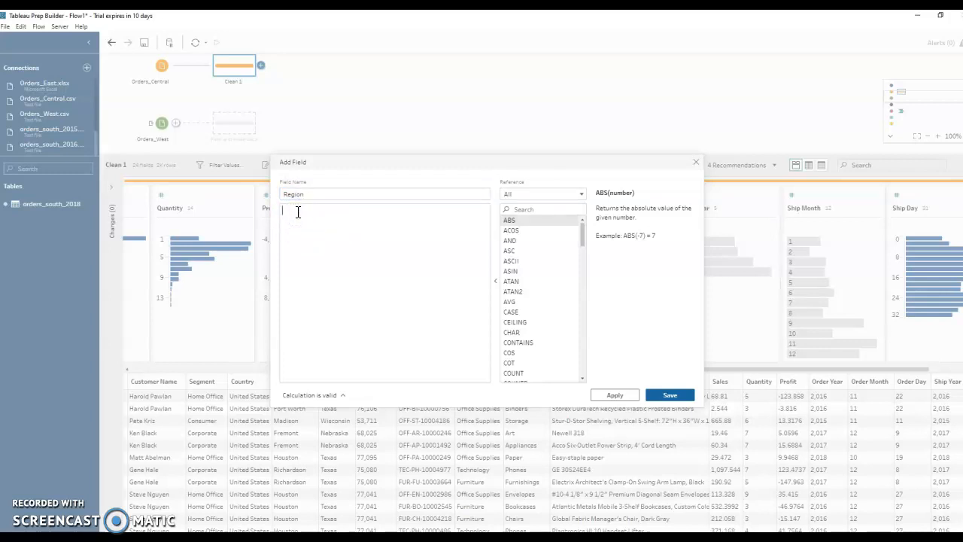
{"action": "type", "text": "\"Central\""}
{"action": "left_click", "coordinate": [671, 396]}
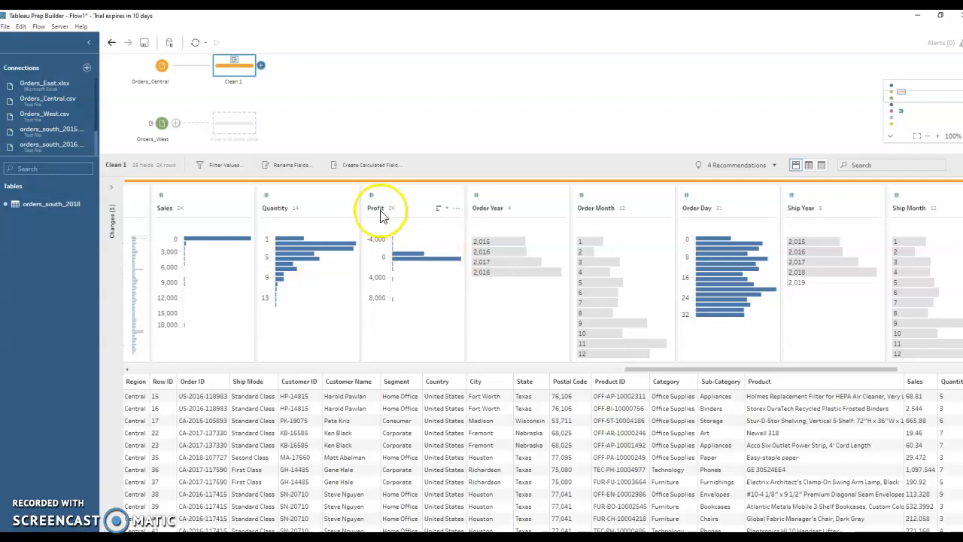
Step: Start a second calculated field named Order Date and insert the MAKEDATE function as its formula
{"action": "left_click", "coordinate": [364, 167]}
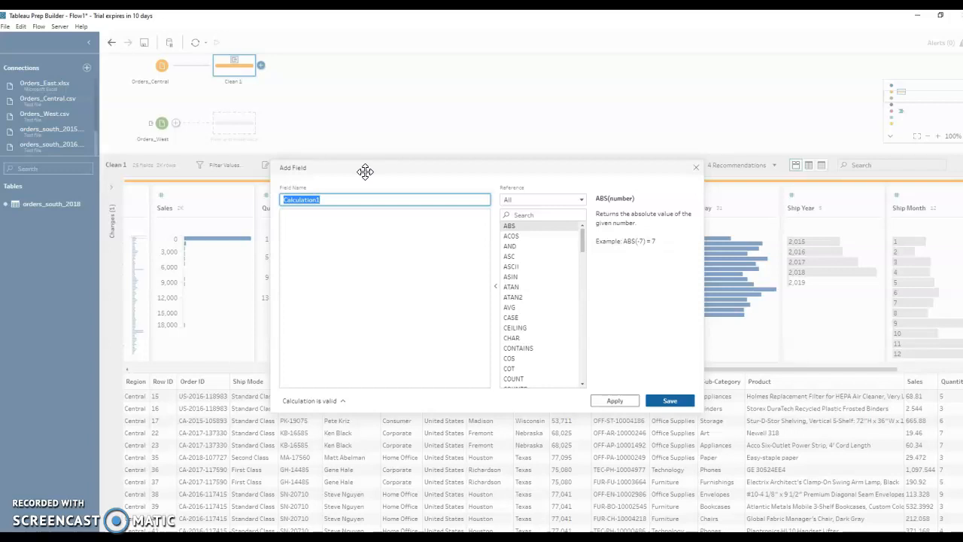
{"action": "key", "text": "BackSpace"}
{"action": "type", "text": "Order Date"}
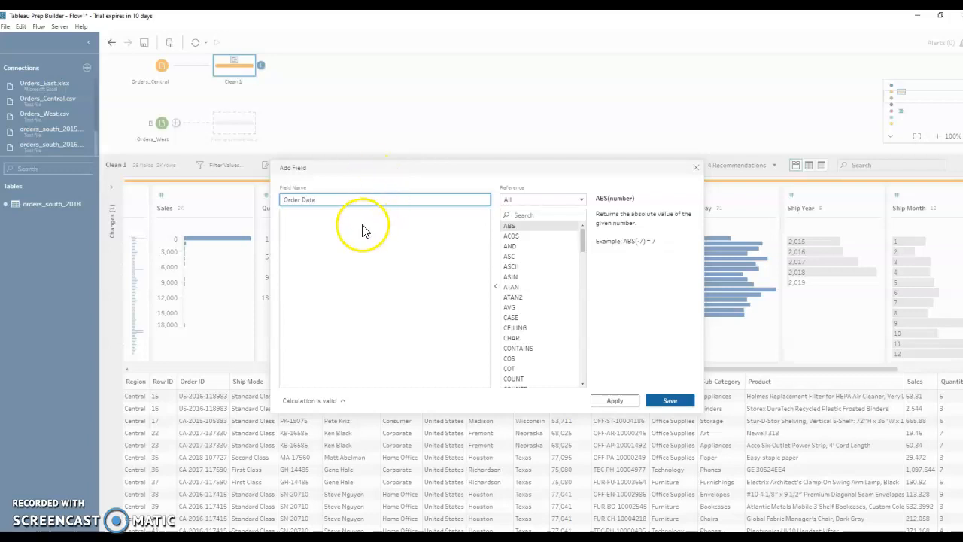
{"action": "left_click", "coordinate": [301, 220]}
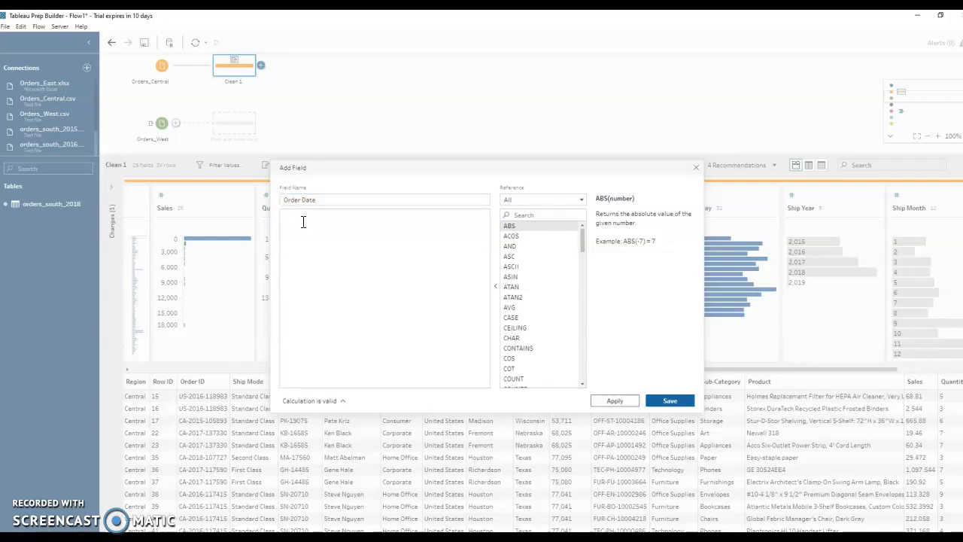
{"action": "type", "text": "M"}
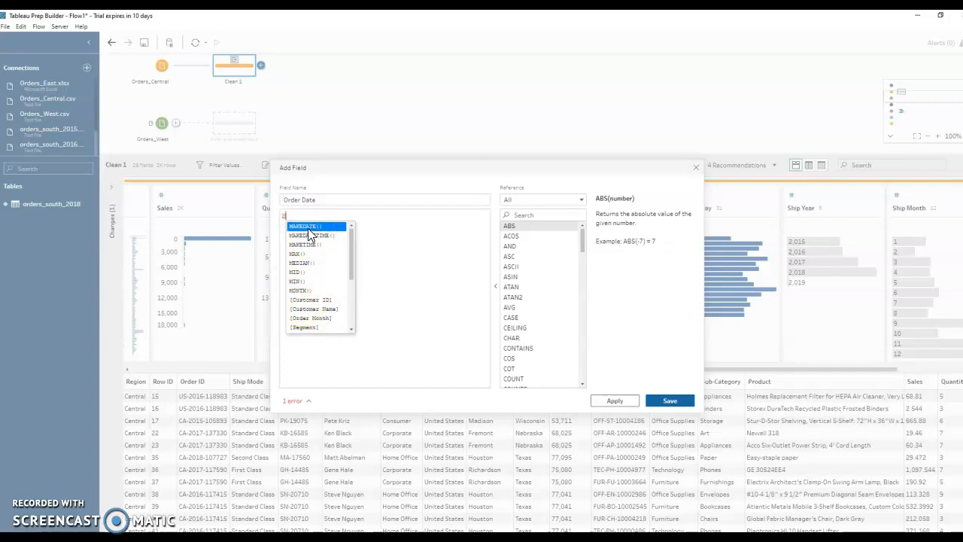
{"action": "left_click", "coordinate": [308, 234]}
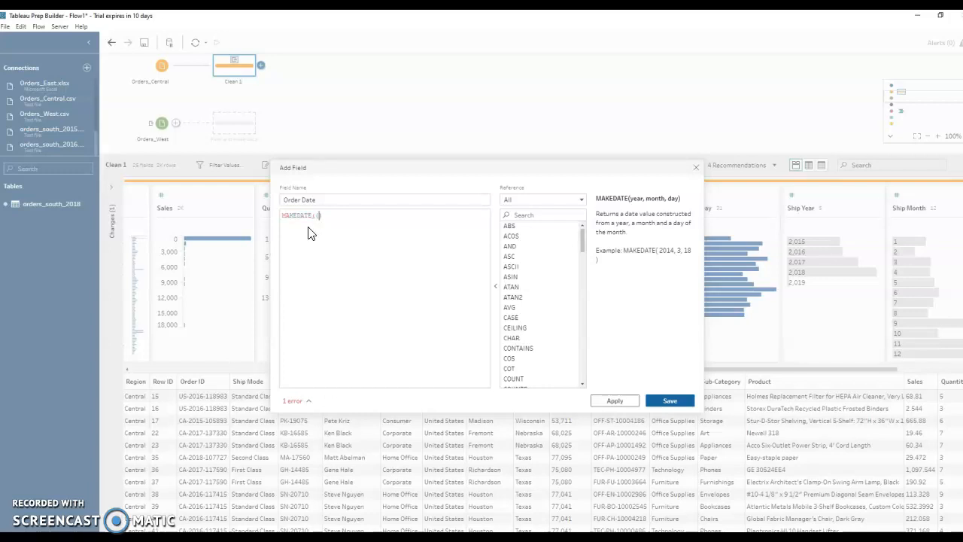
Step: Supply Order Year, Order Month and Order Day as the MAKEDATE arguments and save the Order Date field
{"action": "type", "text": "Or"}
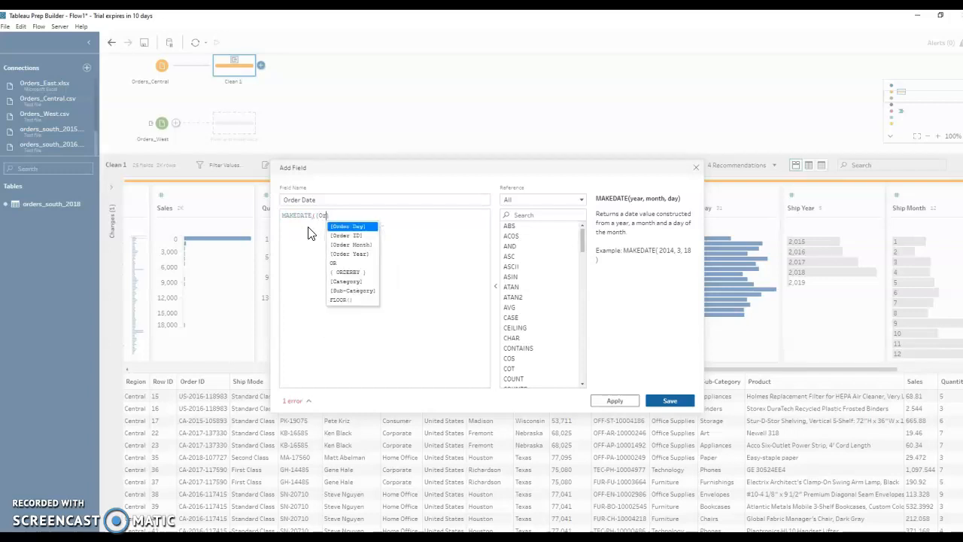
{"action": "left_click", "coordinate": [349, 253]}
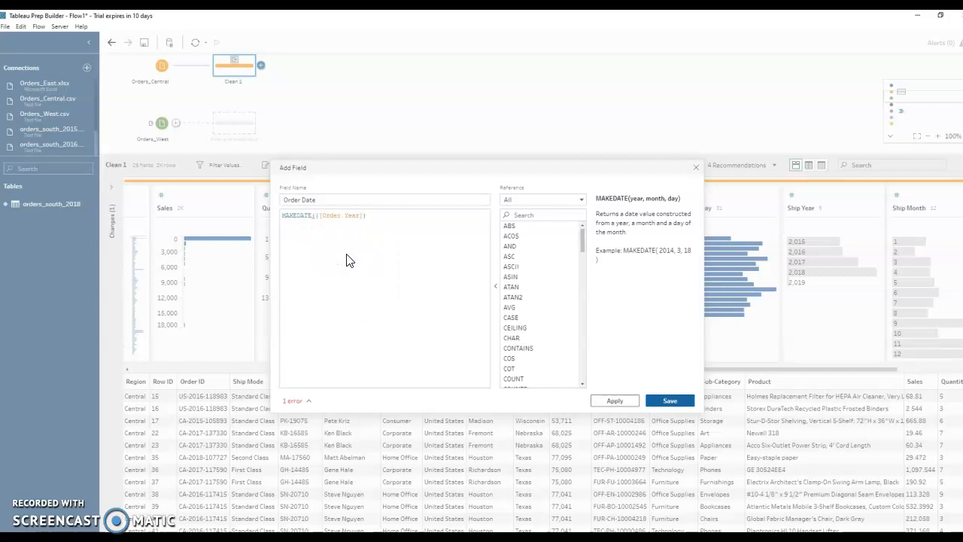
{"action": "type", "text": ", [O"}
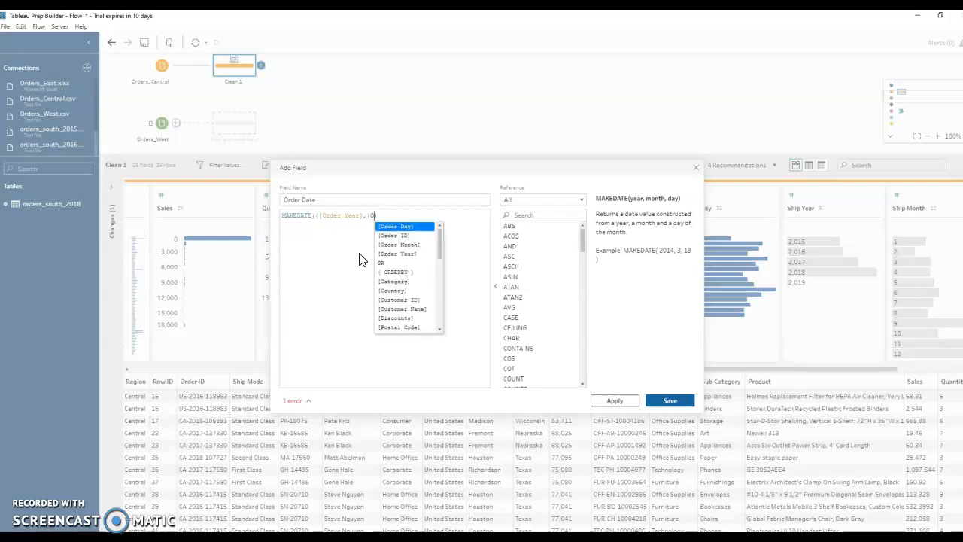
{"action": "left_click", "coordinate": [391, 249]}
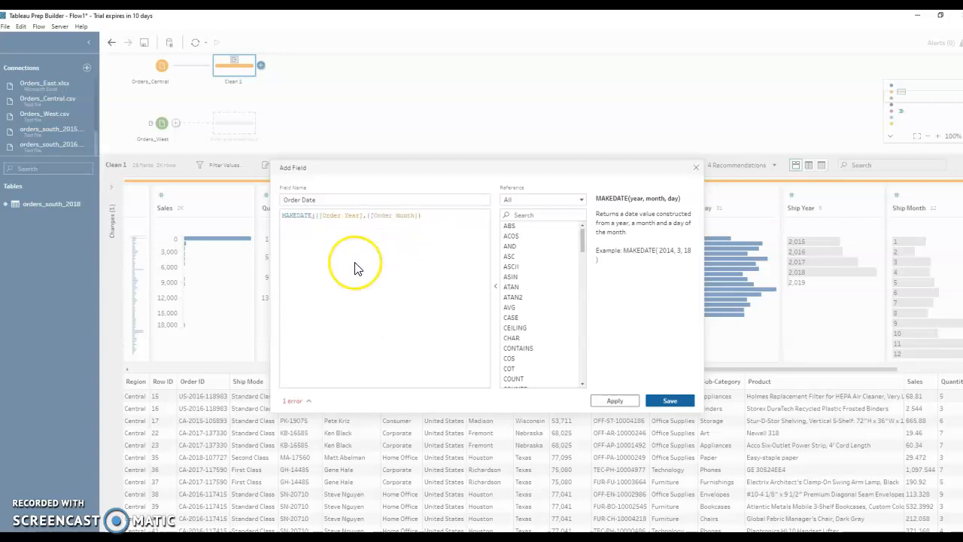
{"action": "type", "text": ",[O"}
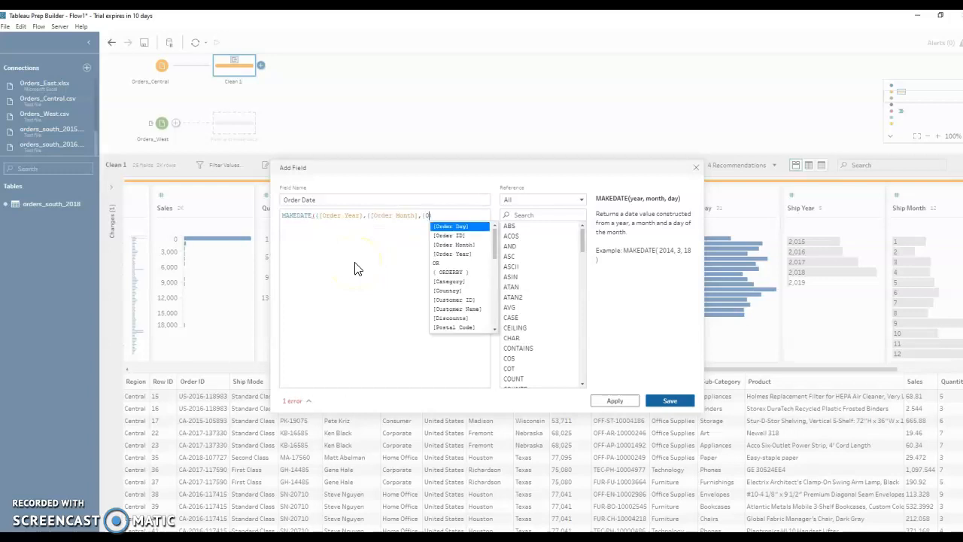
{"action": "left_click", "coordinate": [440, 228]}
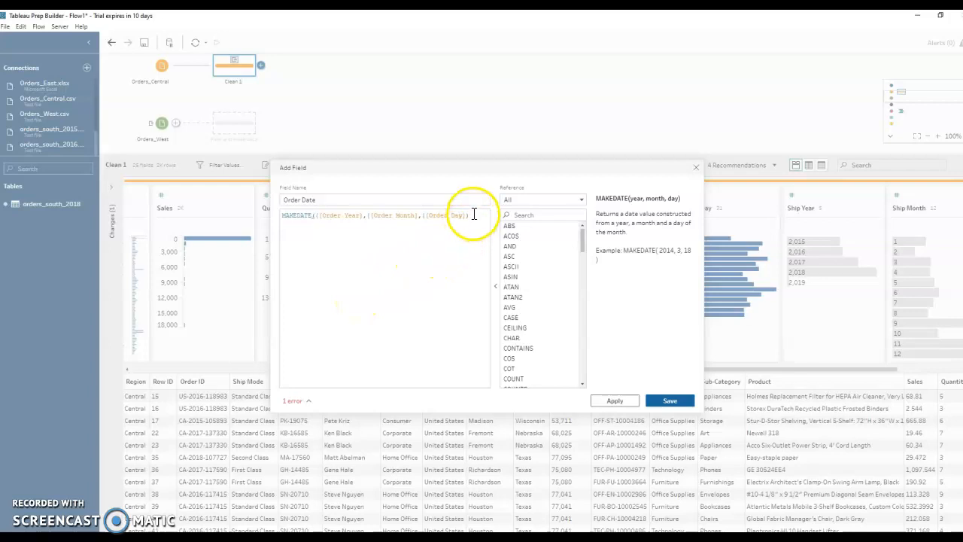
{"action": "type", "text": ")"}
{"action": "left_click", "coordinate": [673, 402]}
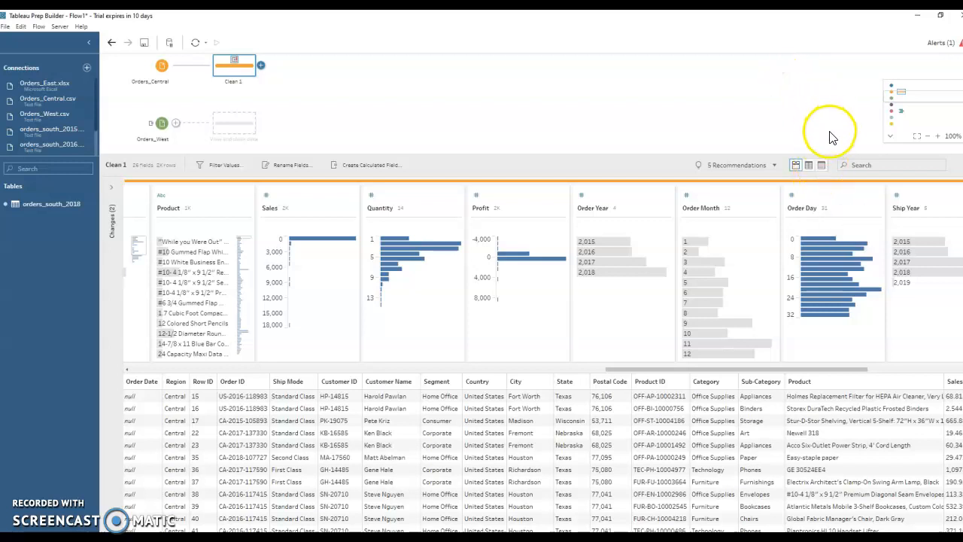
Step: Review the new fields among the profile cards and search the clean step's fields for "Order"
{"action": "left_click_drag", "start_coordinate": [795, 370], "coordinate": [221, 382]}
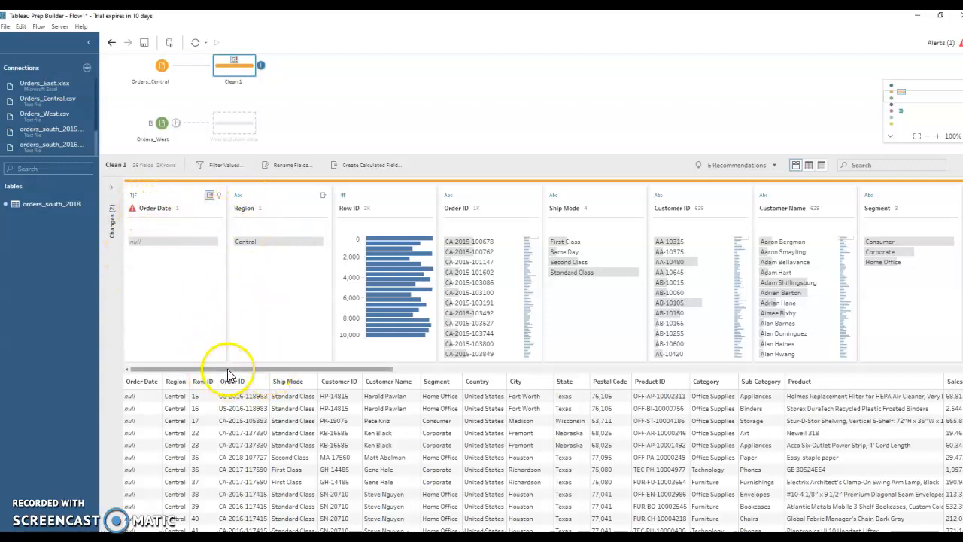
{"action": "left_click_drag", "start_coordinate": [236, 369], "coordinate": [535, 353]}
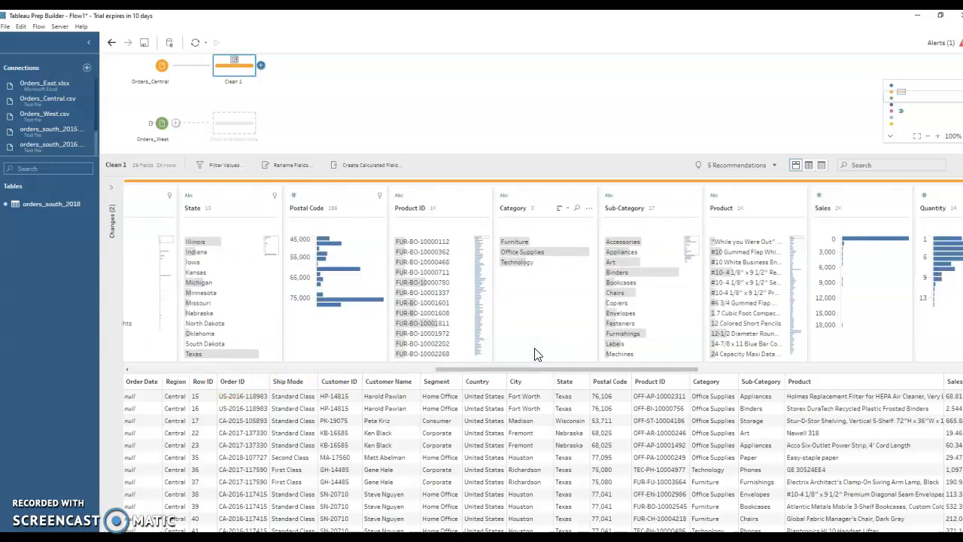
{"action": "left_click", "coordinate": [853, 166]}
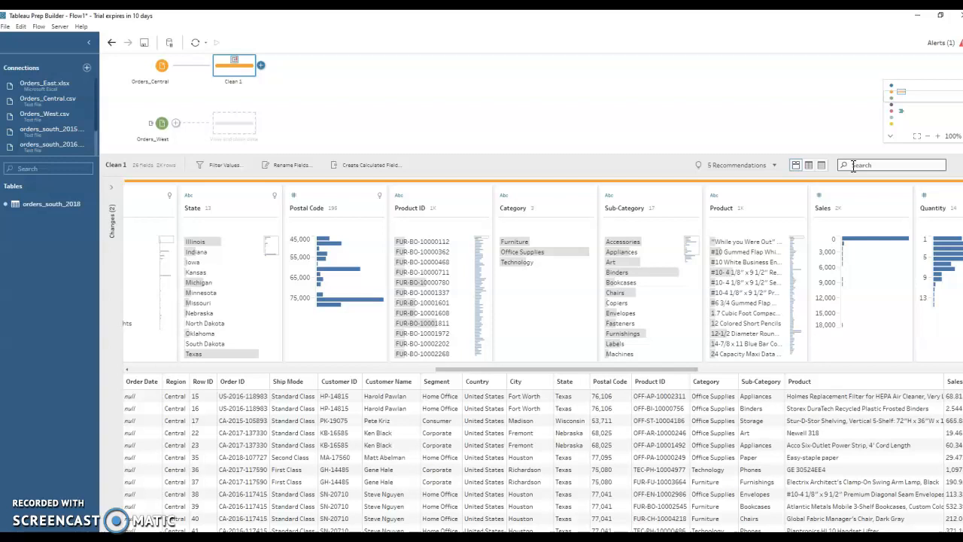
{"action": "left_click", "coordinate": [853, 166]}
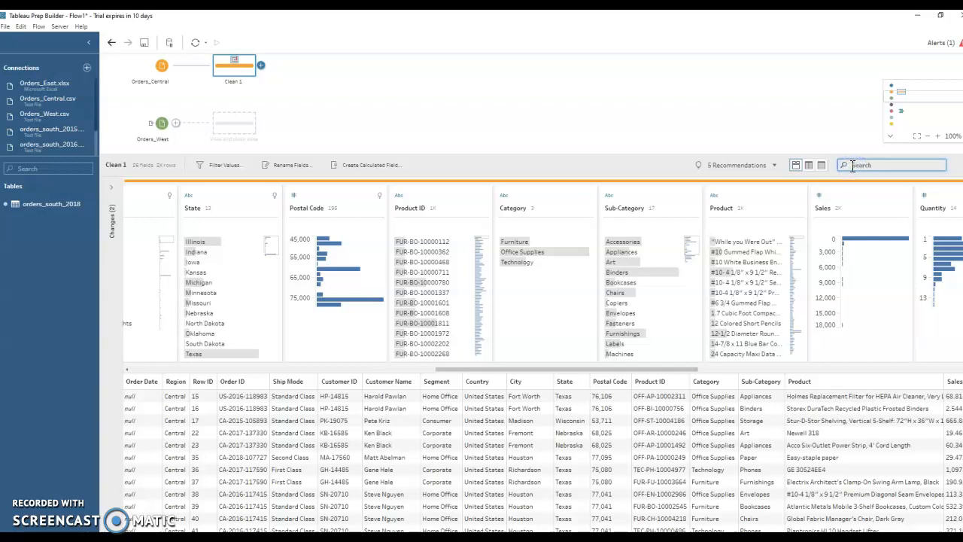
{"action": "type", "text": "Order"}
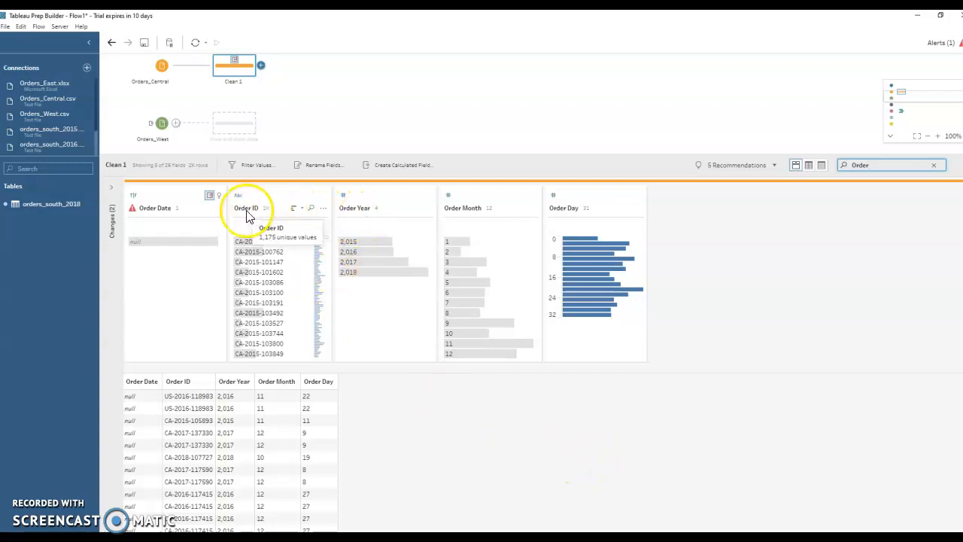
Step: Remove the Order Year, Order Month and Order Day fields and clear the field search
{"action": "right_click", "coordinate": [387, 192]}
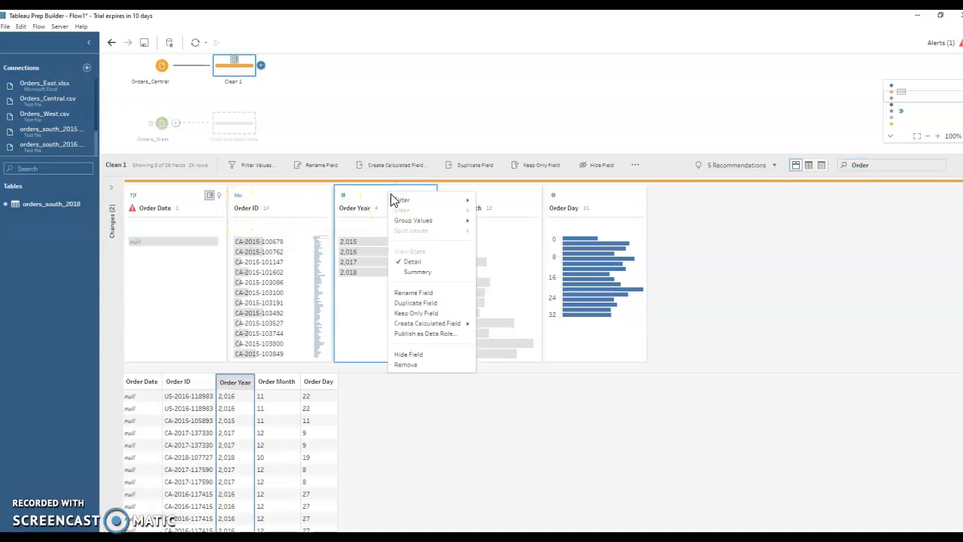
{"action": "left_click", "coordinate": [410, 366]}
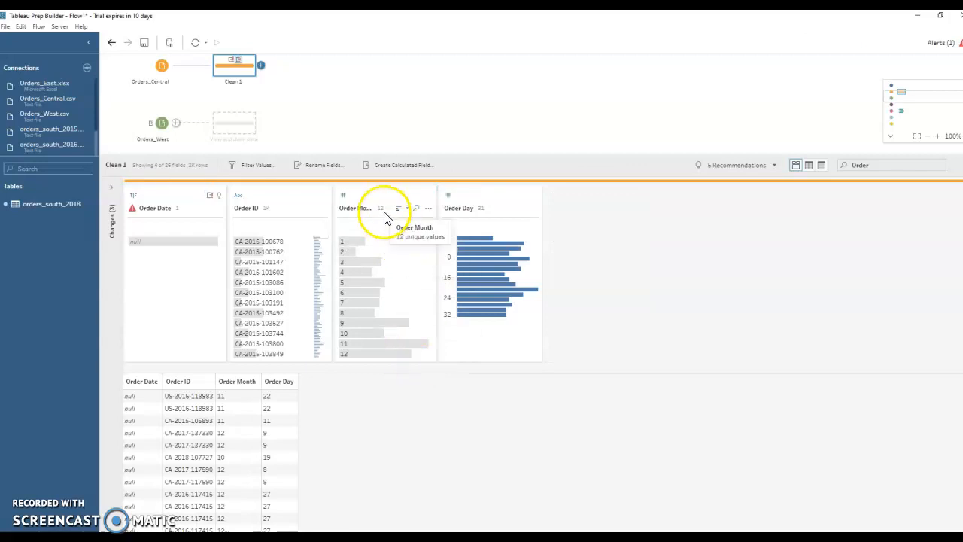
{"action": "right_click", "coordinate": [383, 196]}
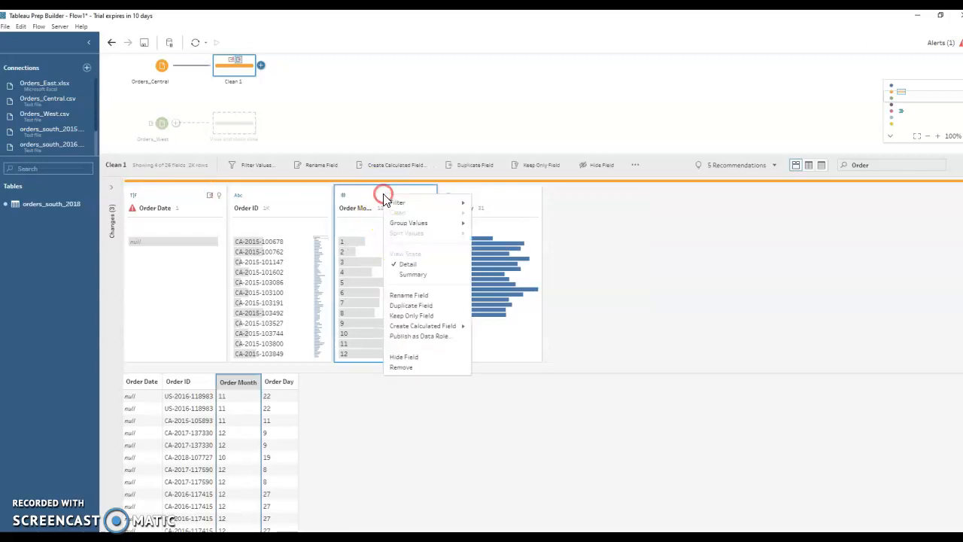
{"action": "left_click", "coordinate": [412, 368]}
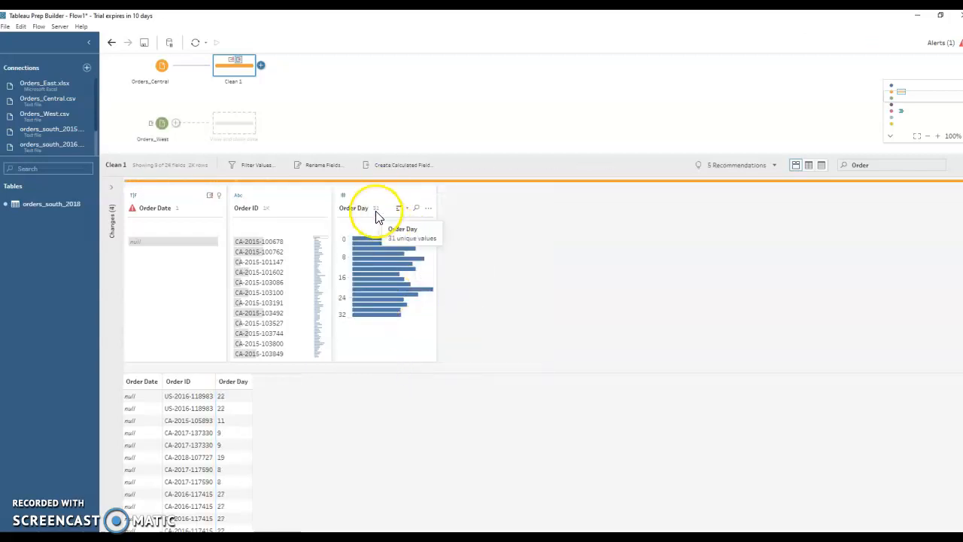
{"action": "right_click", "coordinate": [370, 195]}
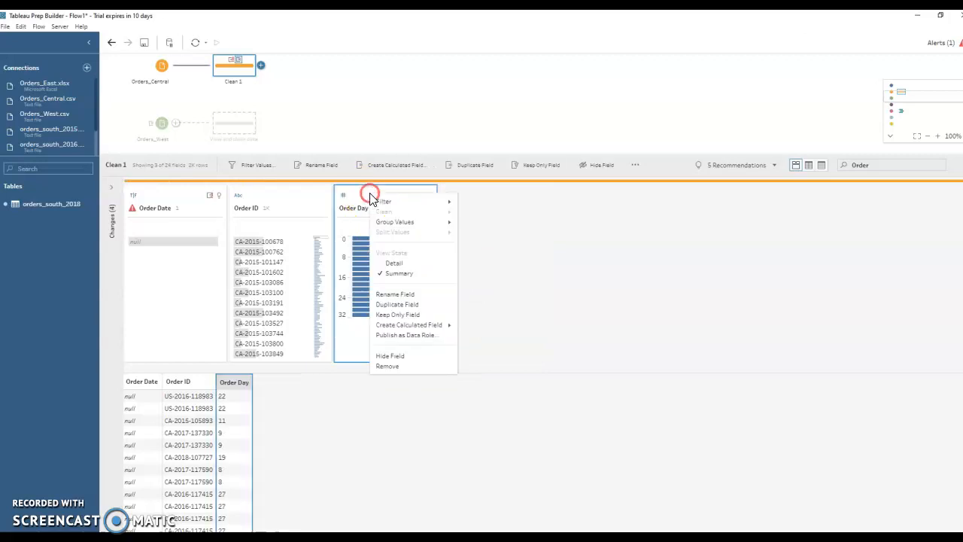
{"action": "left_click", "coordinate": [396, 368]}
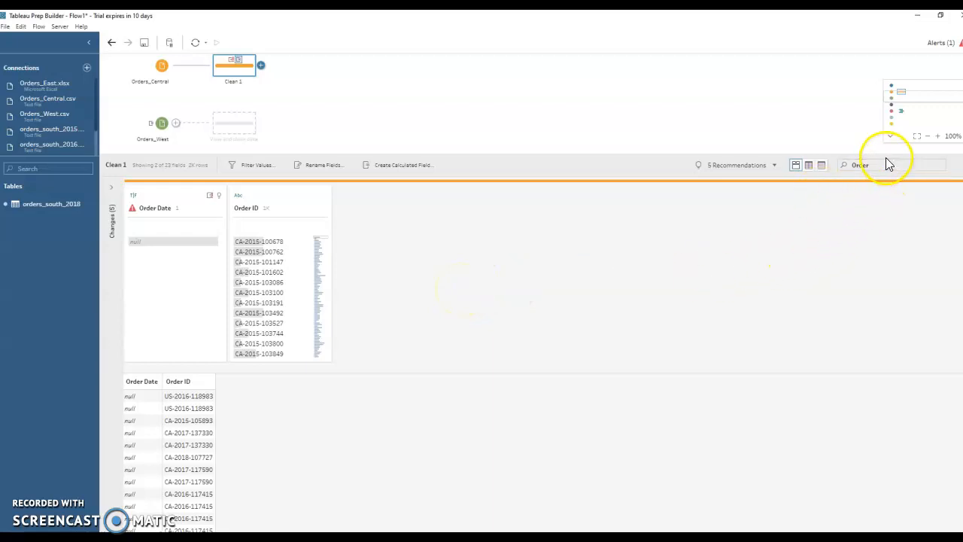
{"action": "left_click", "coordinate": [934, 165]}
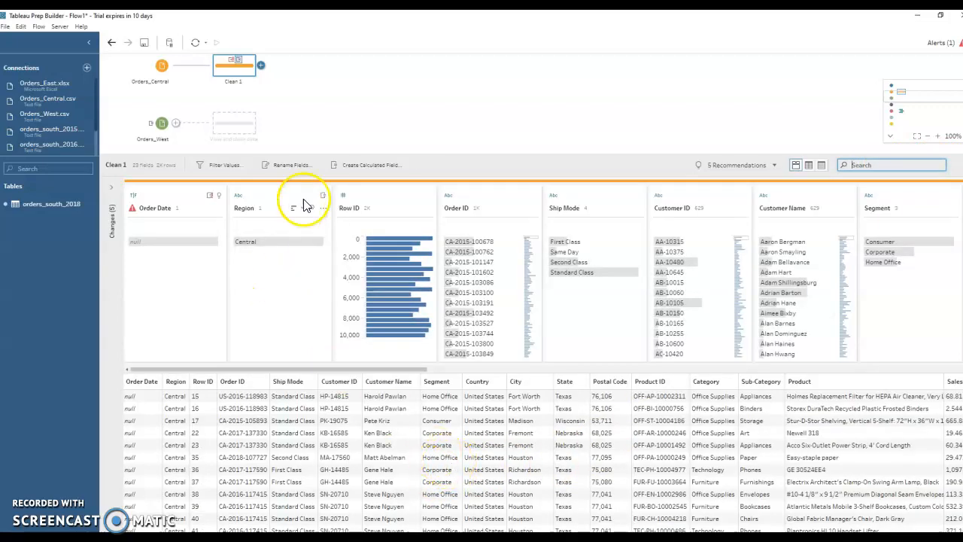
Step: Start a new calculated field named Ship Date and insert the MAKEDATE function as its formula
{"action": "left_click", "coordinate": [367, 167]}
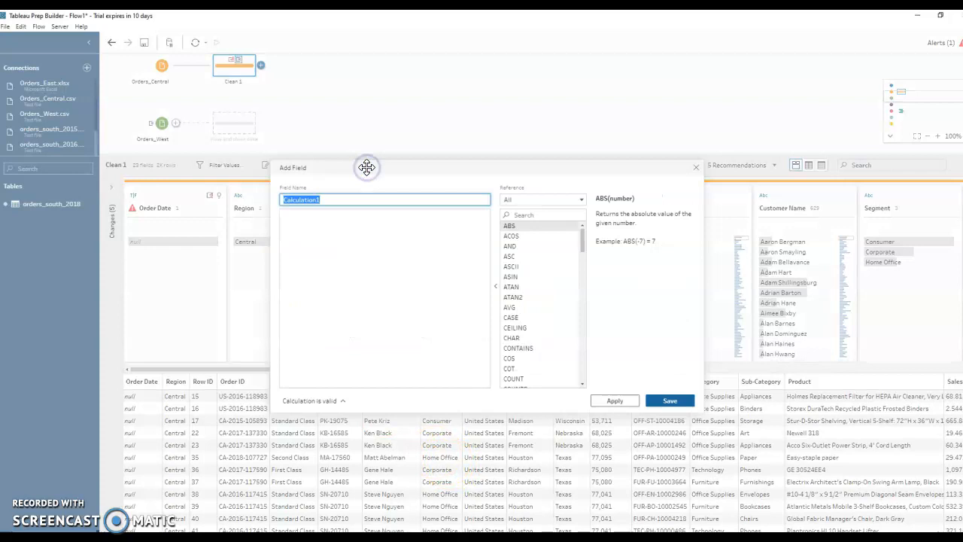
{"action": "key", "text": "BackSpace"}
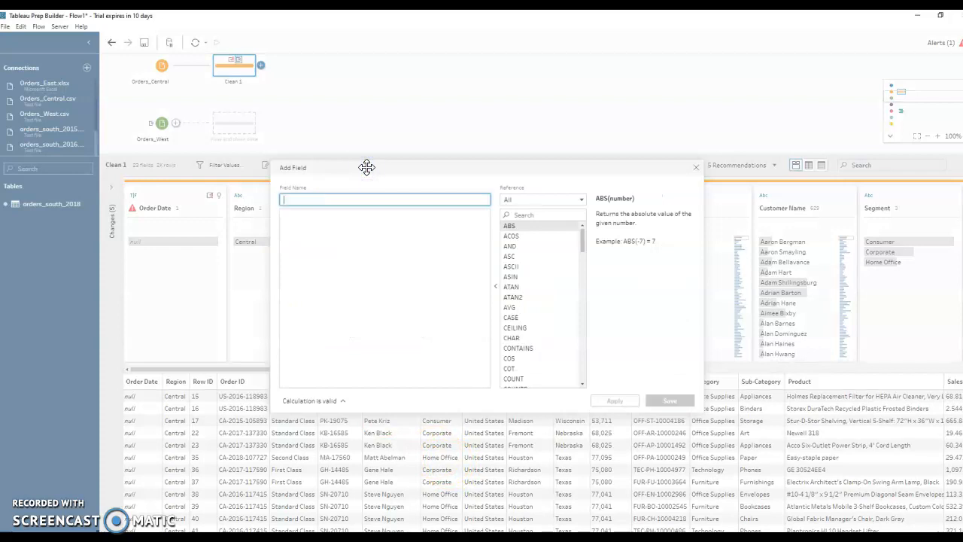
{"action": "type", "text": "Ship Date"}
{"action": "left_click", "coordinate": [296, 218]}
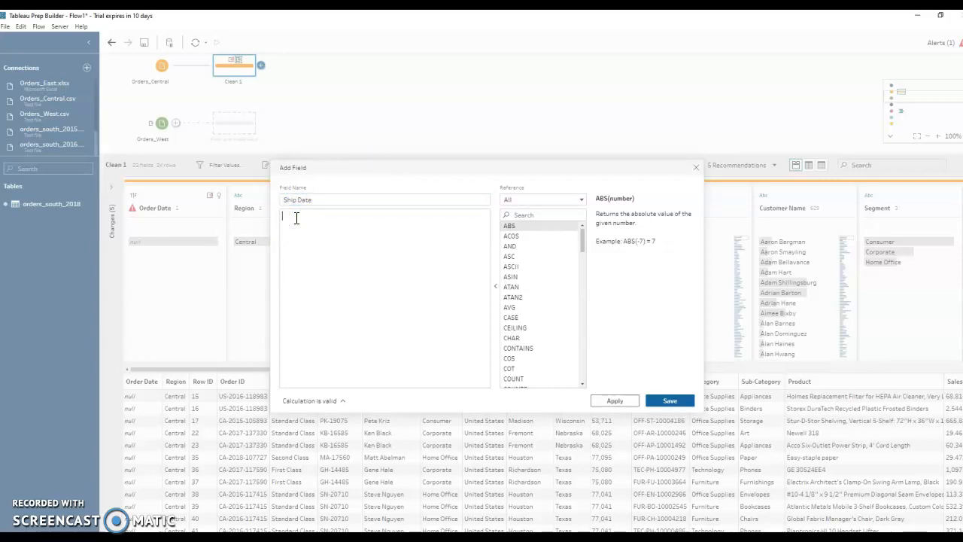
{"action": "type", "text": "M"}
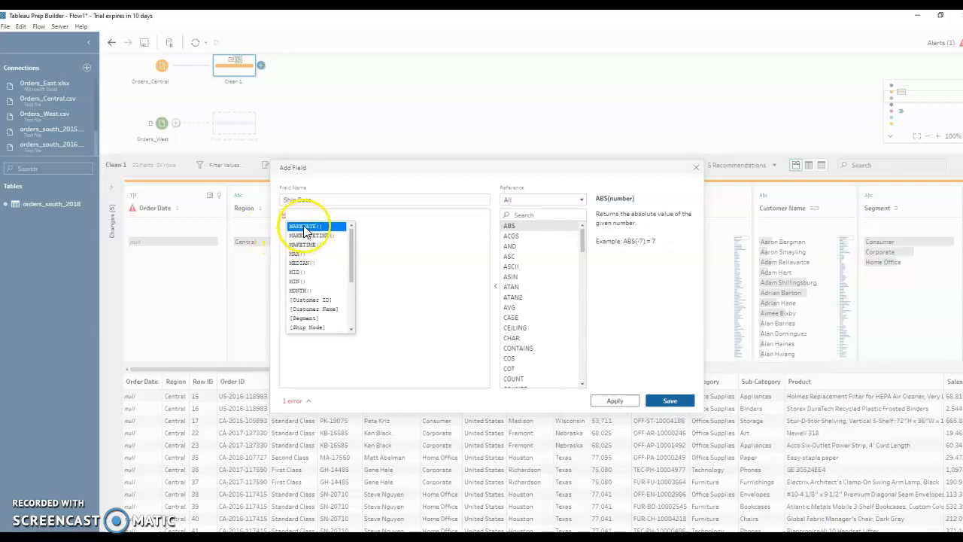
{"action": "left_click", "coordinate": [300, 225]}
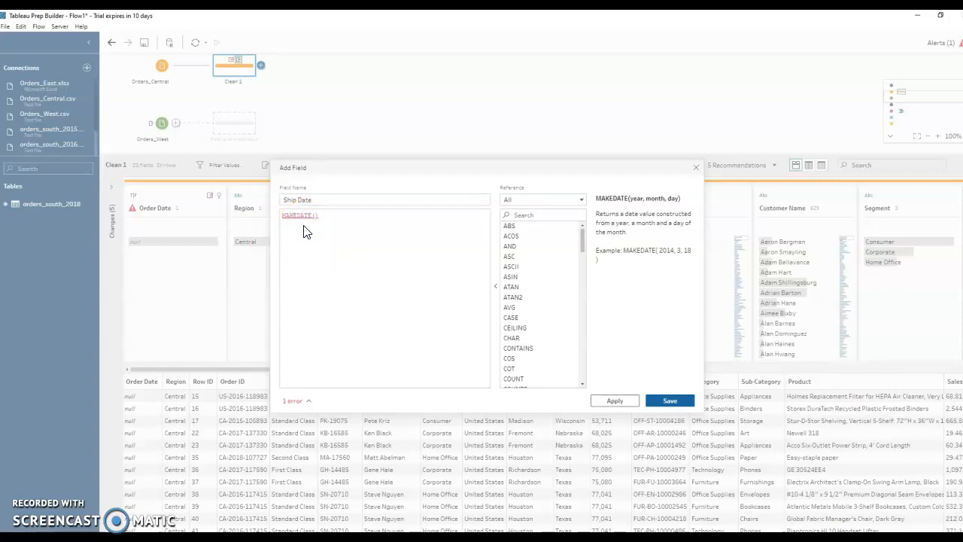
Step: Enter Ship Year as the first MAKEDATE argument and remove the extra parenthesis around it
{"action": "type", "text": "("}
{"action": "type", "text": "s"}
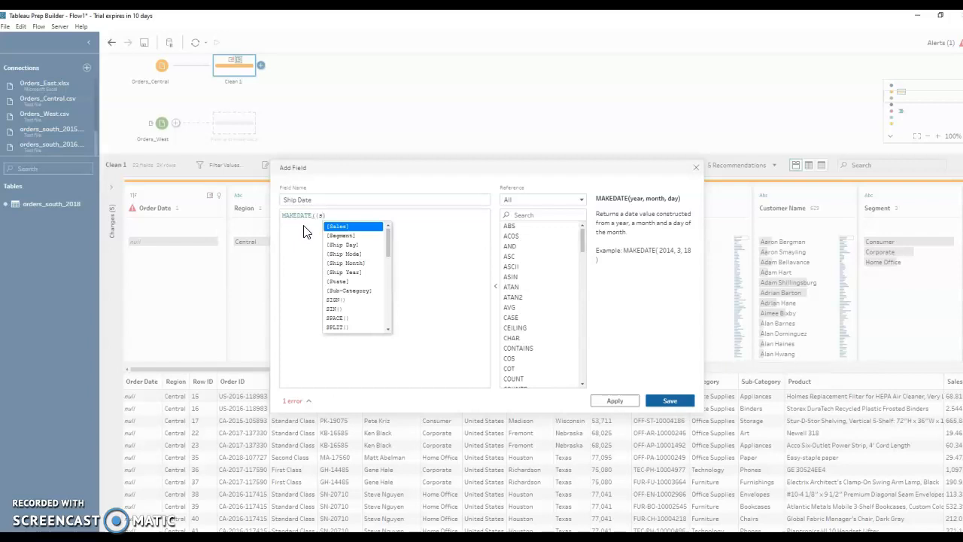
{"action": "left_click", "coordinate": [357, 272]}
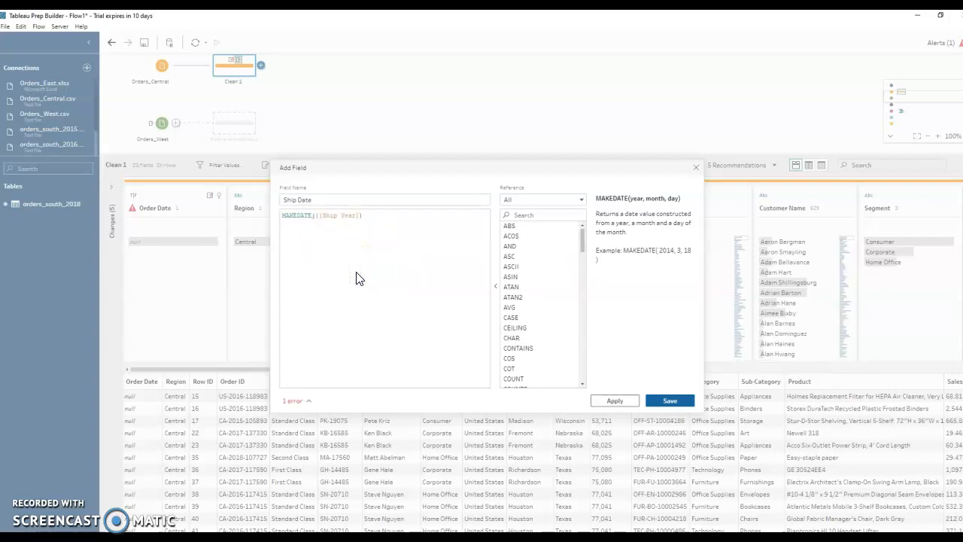
{"action": "left_click", "coordinate": [321, 217]}
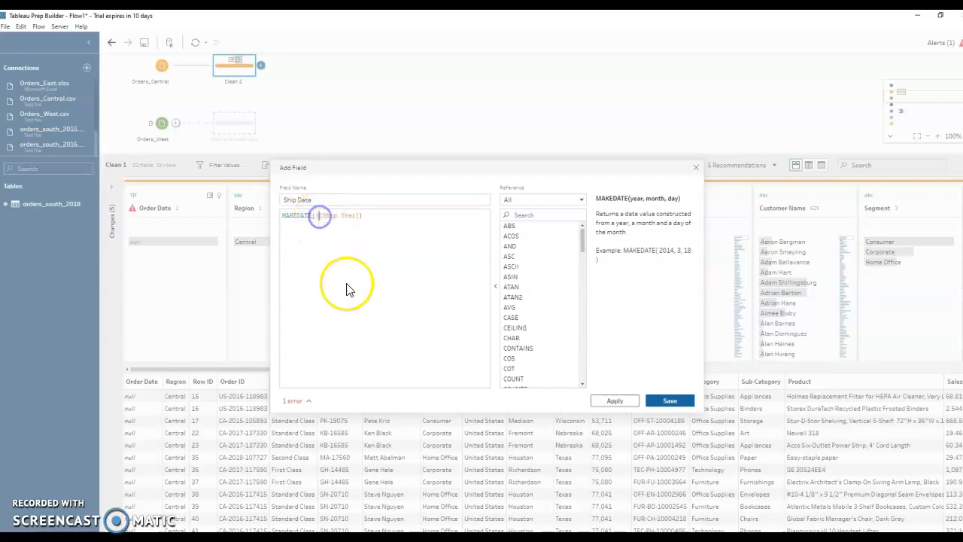
{"action": "key", "text": "BackSpace"}
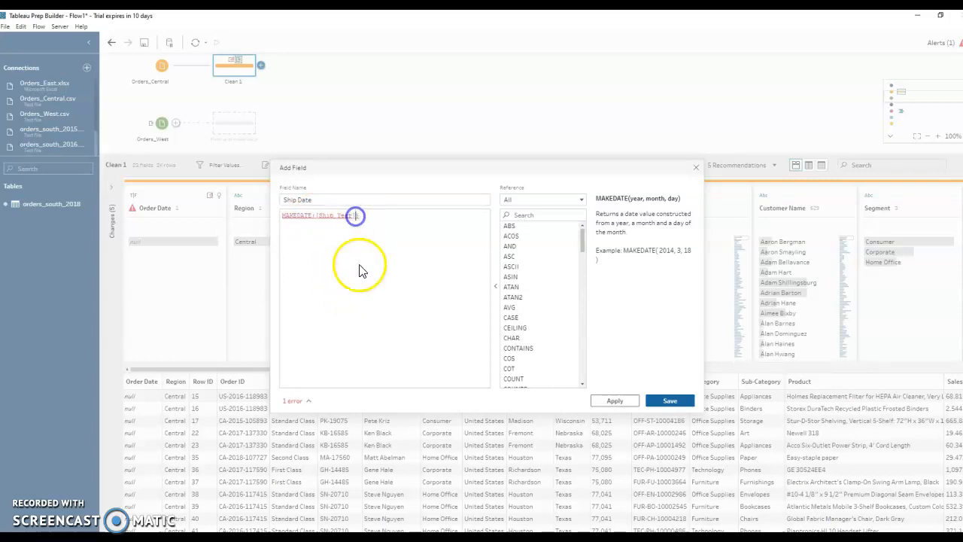
{"action": "left_click", "coordinate": [324, 331]}
Step: Add Ship Month and Ship Day as the remaining MAKEDATE arguments and save the Ship Date field
{"action": "type", "text": ","}
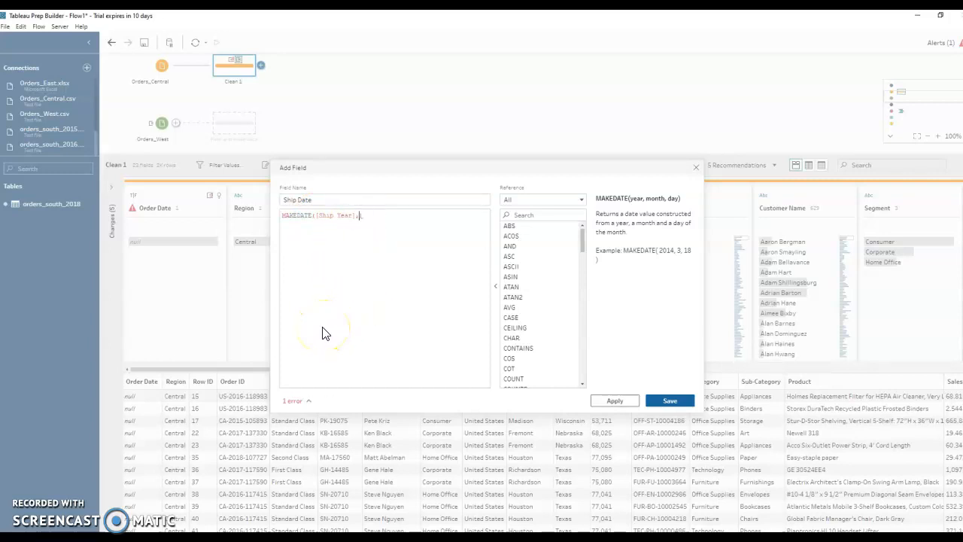
{"action": "type", "text": "S"}
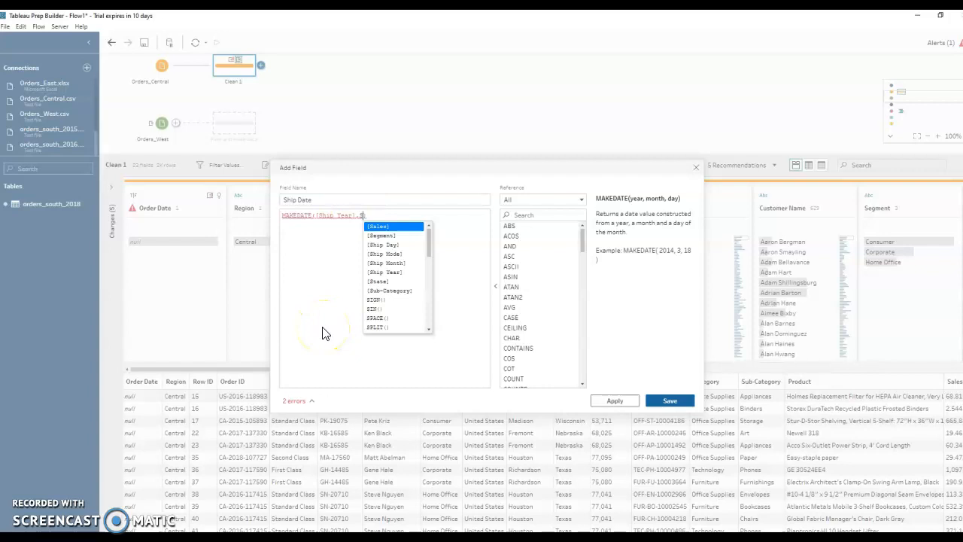
{"action": "left_click", "coordinate": [378, 263]}
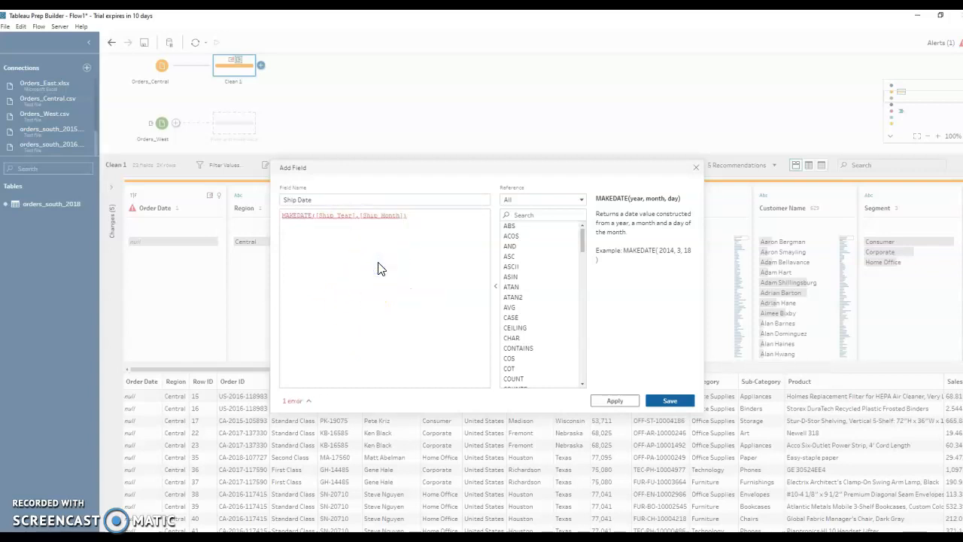
{"action": "type", "text": ",S"}
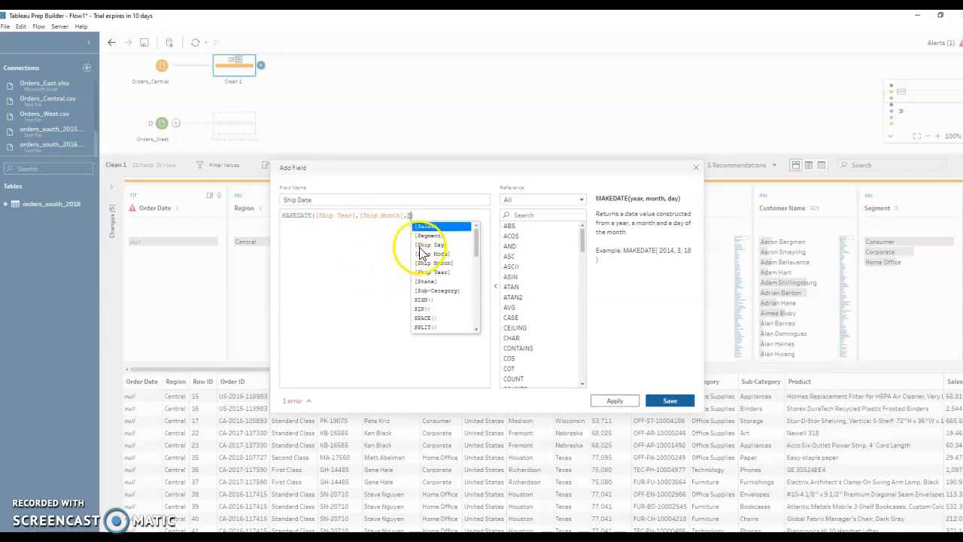
{"action": "left_click", "coordinate": [422, 247]}
{"action": "type", "text": ")"}
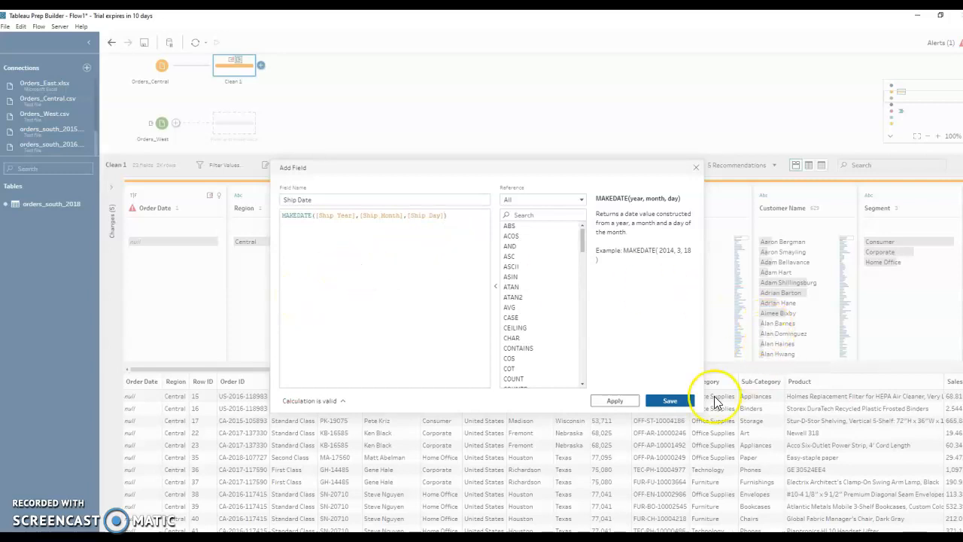
{"action": "left_click", "coordinate": [667, 403]}
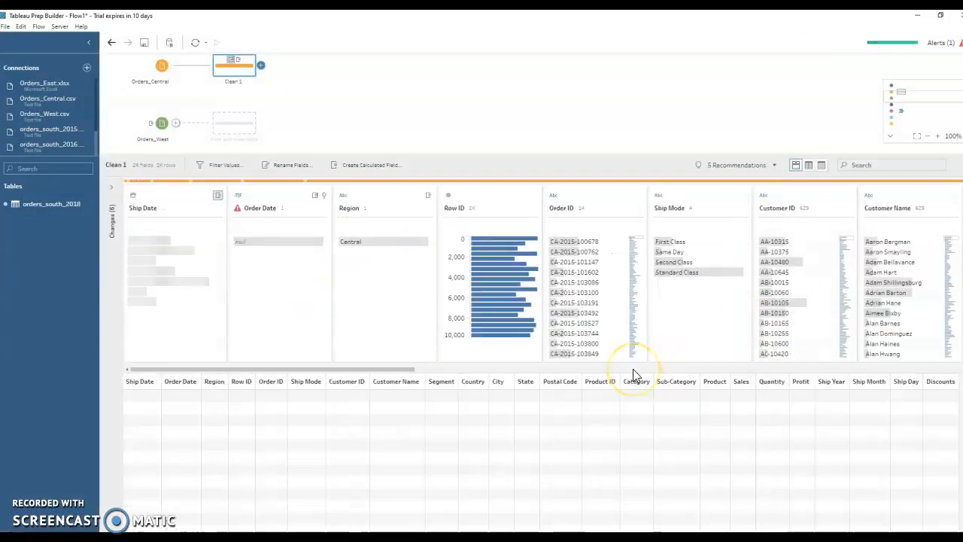
{"action": "left_click", "coordinate": [261, 213]}
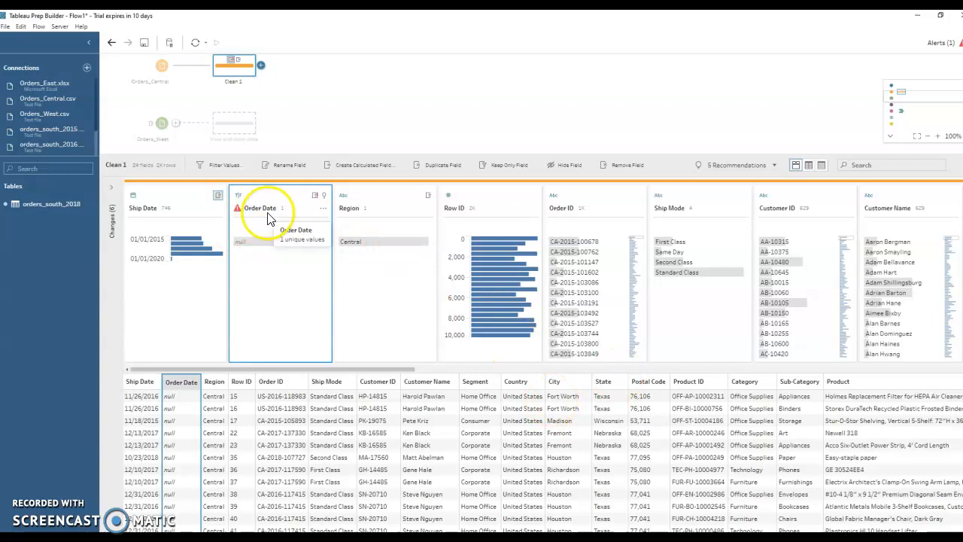
{"action": "right_click", "coordinate": [268, 216]}
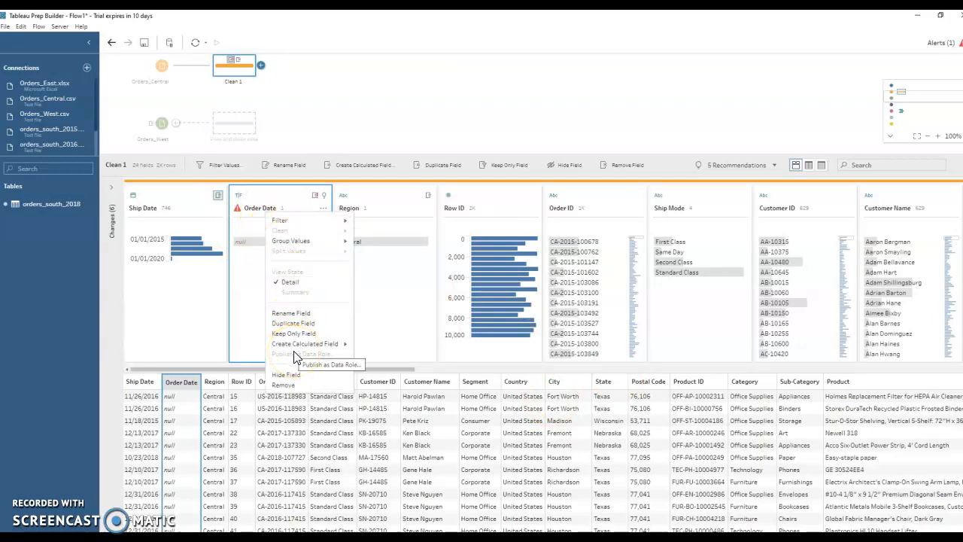
{"action": "mouse_move", "coordinate": [331, 343]}
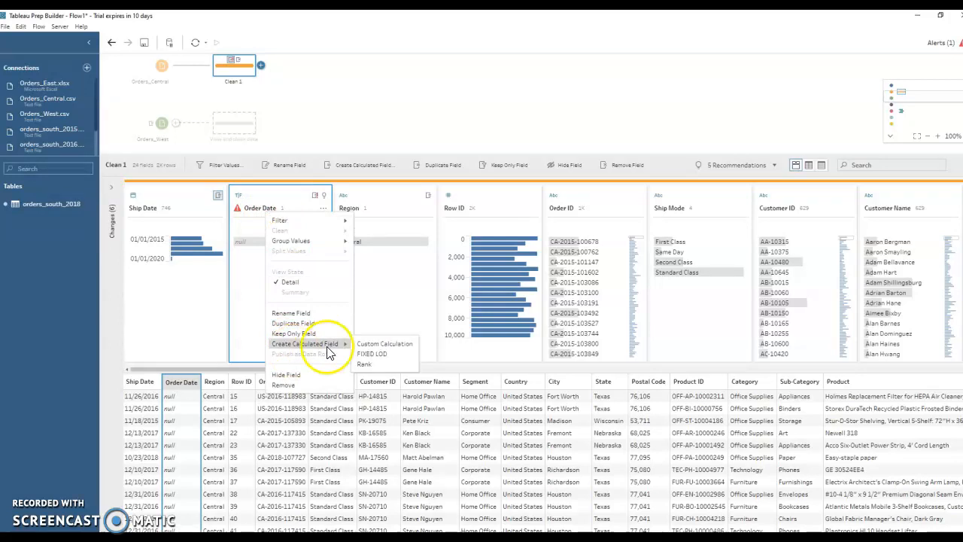
{"action": "left_click", "coordinate": [364, 348]}
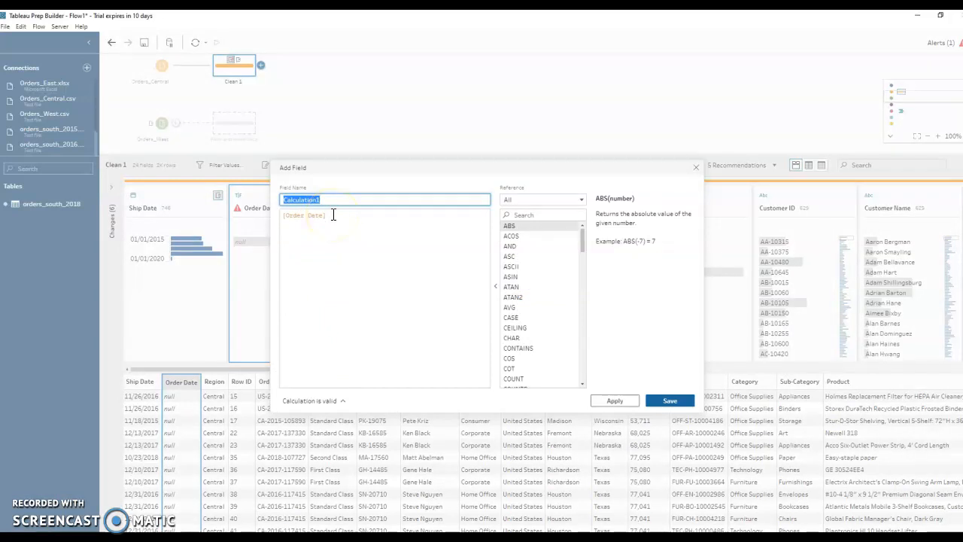
{"action": "left_click", "coordinate": [694, 167]}
{"action": "left_click", "coordinate": [259, 294]}
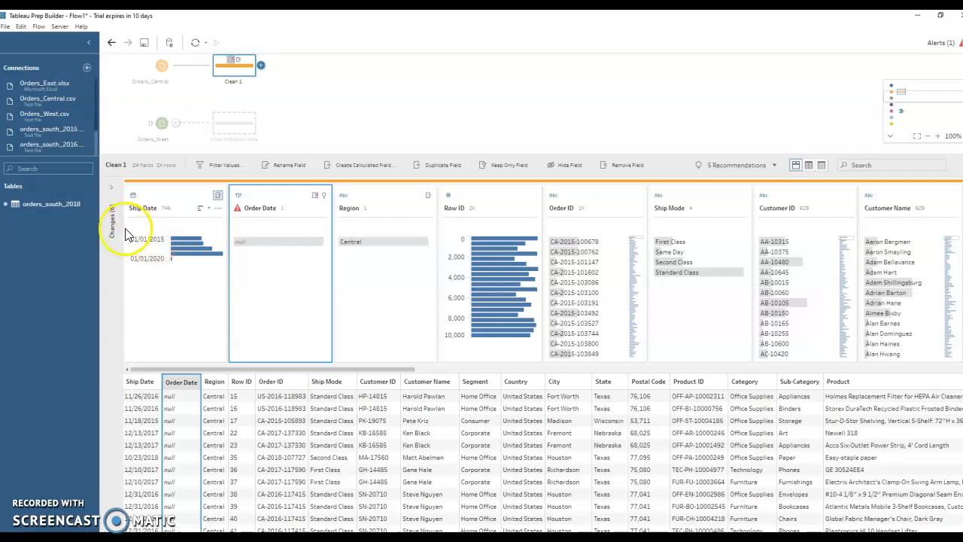
Step: Edit the Order Date calculation from the recorded changes, removing the extra parentheses to get MAKEDATE([Order Year],[Order Month],[Order Day]), and save it
{"action": "left_click", "coordinate": [110, 194]}
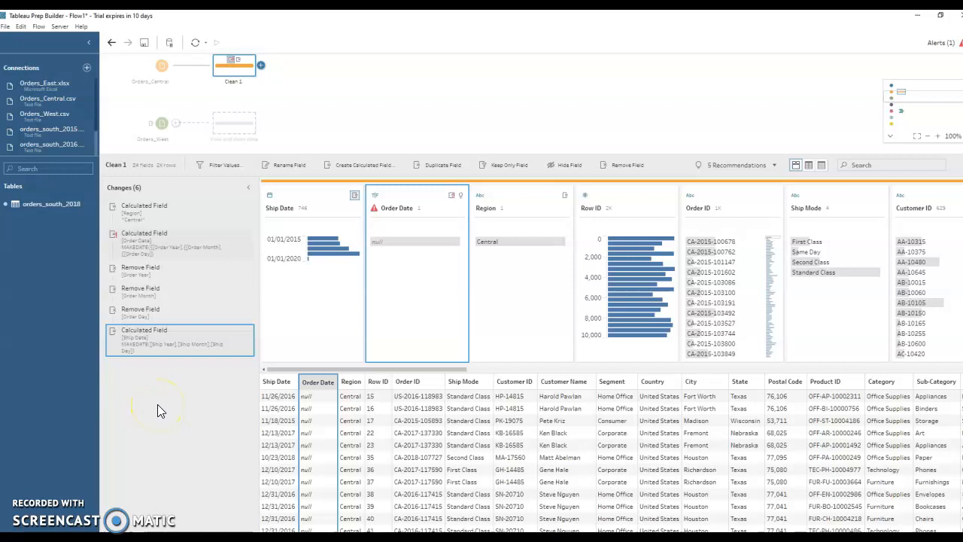
{"action": "left_click", "coordinate": [151, 254]}
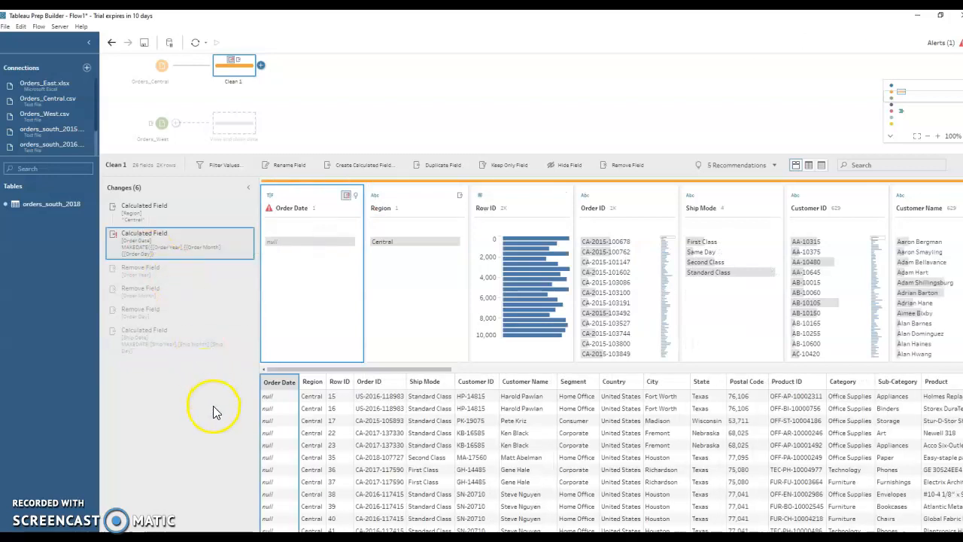
{"action": "double_click", "coordinate": [191, 253]}
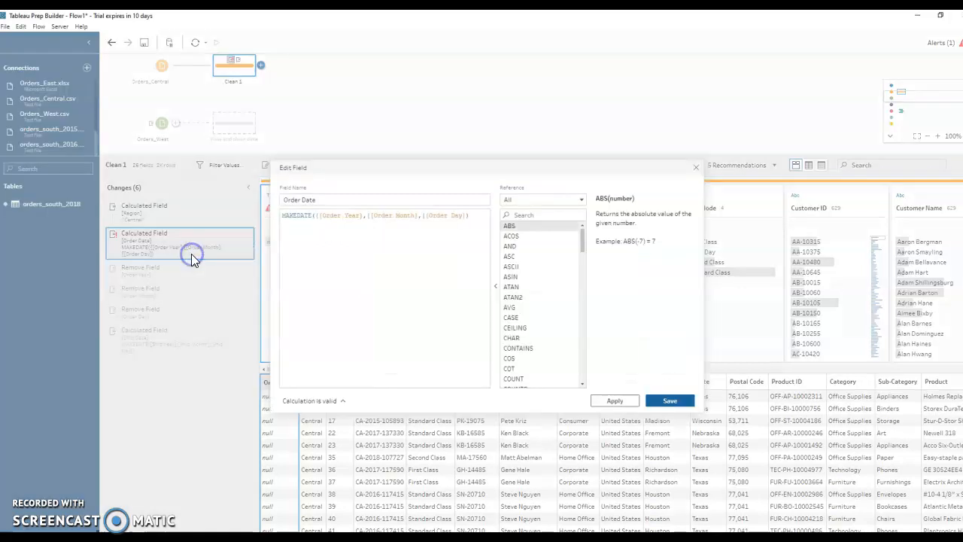
{"action": "left_click", "coordinate": [320, 217]}
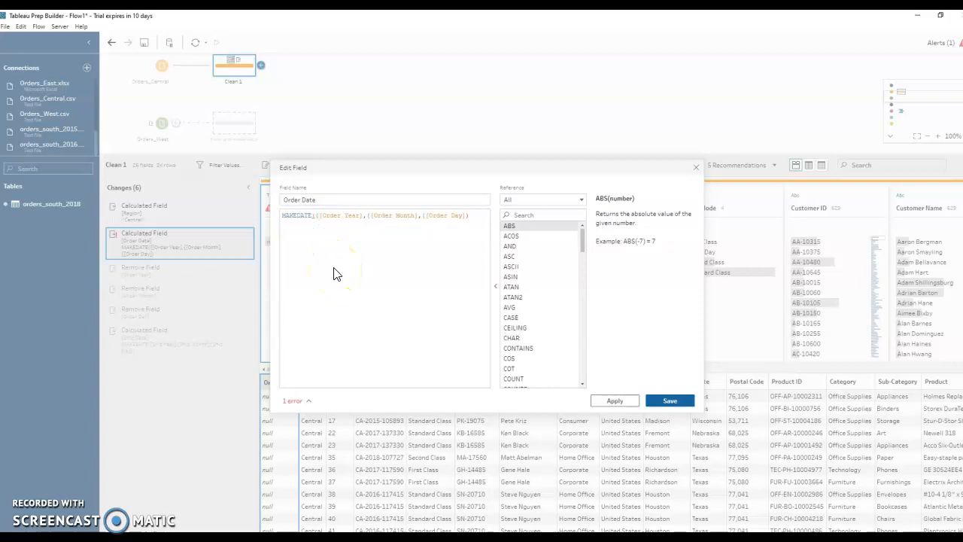
{"action": "key", "text": "BackSpace"}
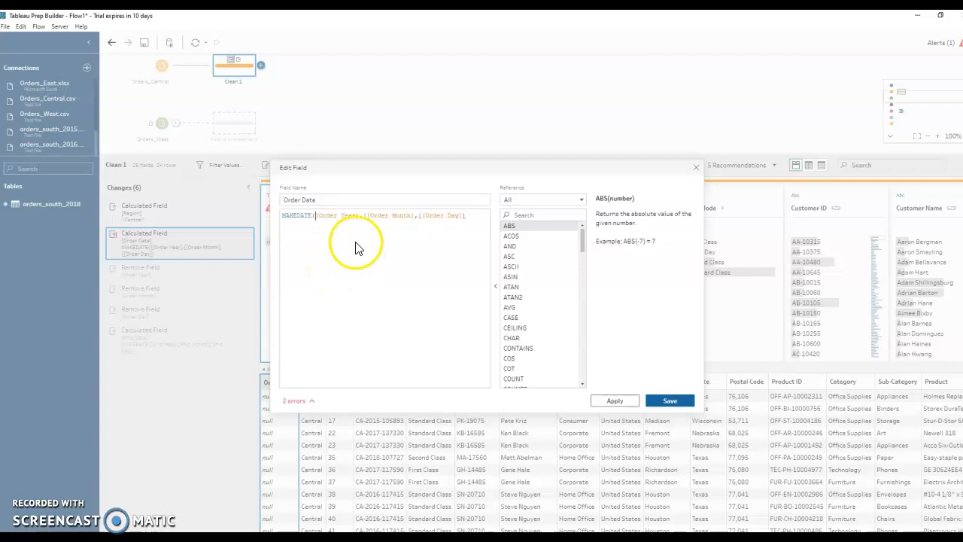
{"action": "left_click", "coordinate": [367, 216]}
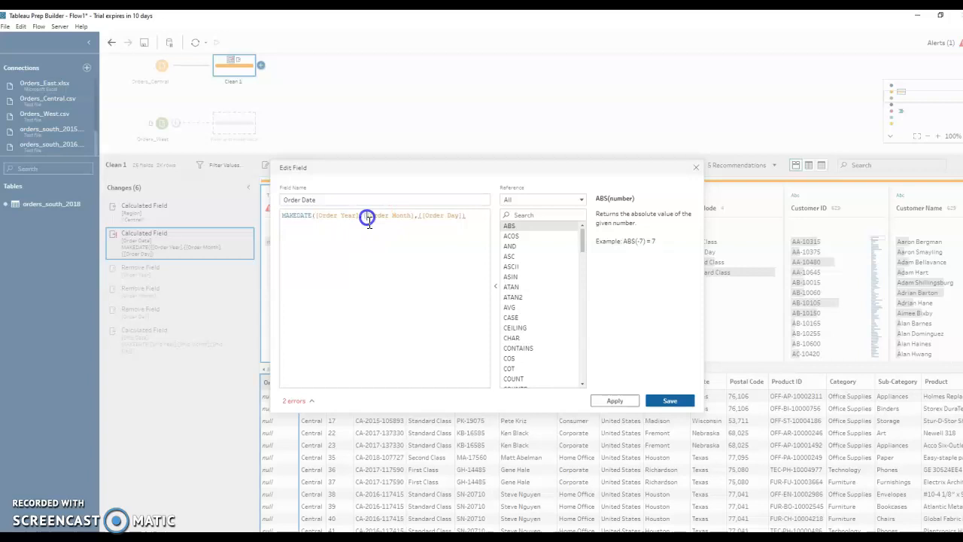
{"action": "type", "text": ","}
{"action": "left_click", "coordinate": [419, 217]}
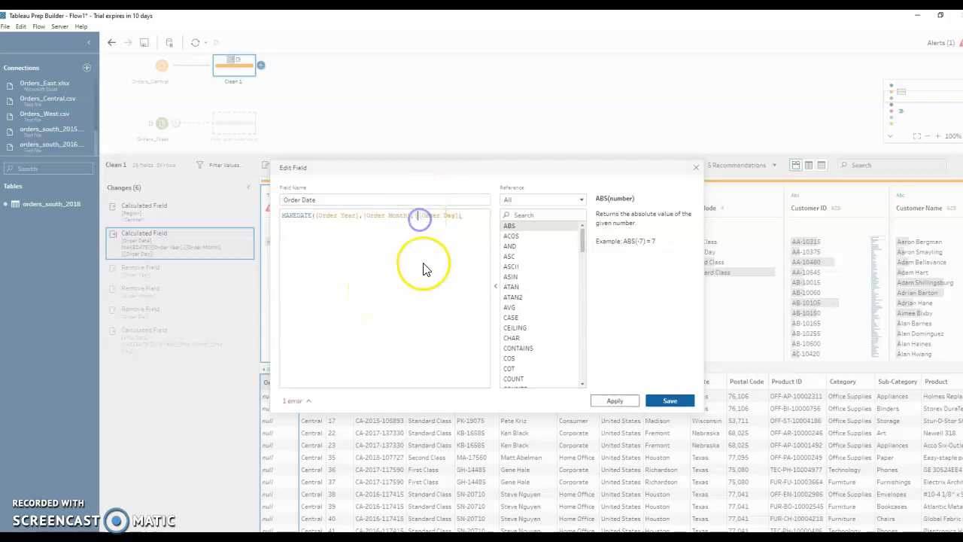
{"action": "type", "text": ","}
{"action": "left_click", "coordinate": [668, 399]}
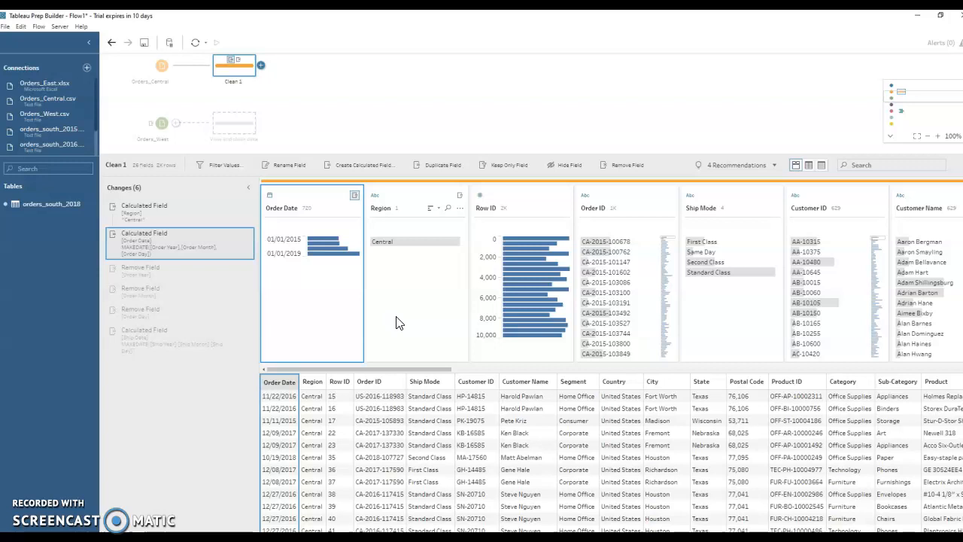
Step: View the data as of the Region calculated field change and collapse the list of changes
{"action": "left_click", "coordinate": [376, 317]}
{"action": "left_click", "coordinate": [129, 210]}
{"action": "left_click", "coordinate": [316, 319]}
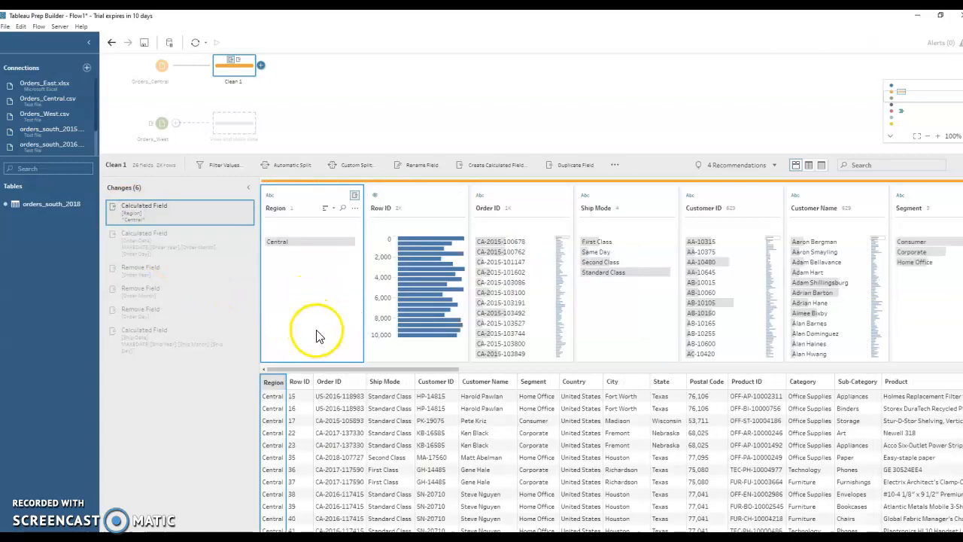
{"action": "left_click", "coordinate": [248, 189]}
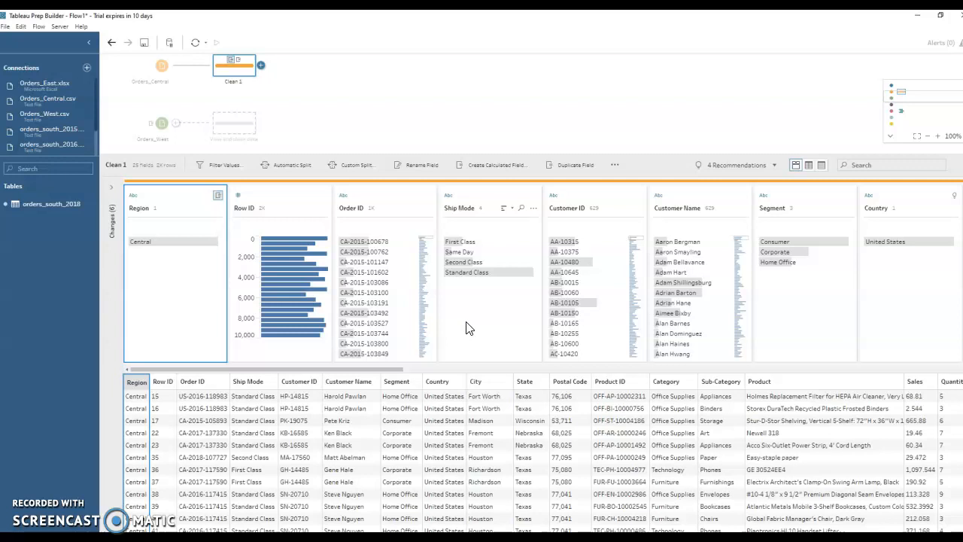
Step: Replace the None value in the Discounts field with 0 and set the field's data type to Number (decimal)
{"action": "left_click_drag", "start_coordinate": [350, 374], "coordinate": [939, 387]}
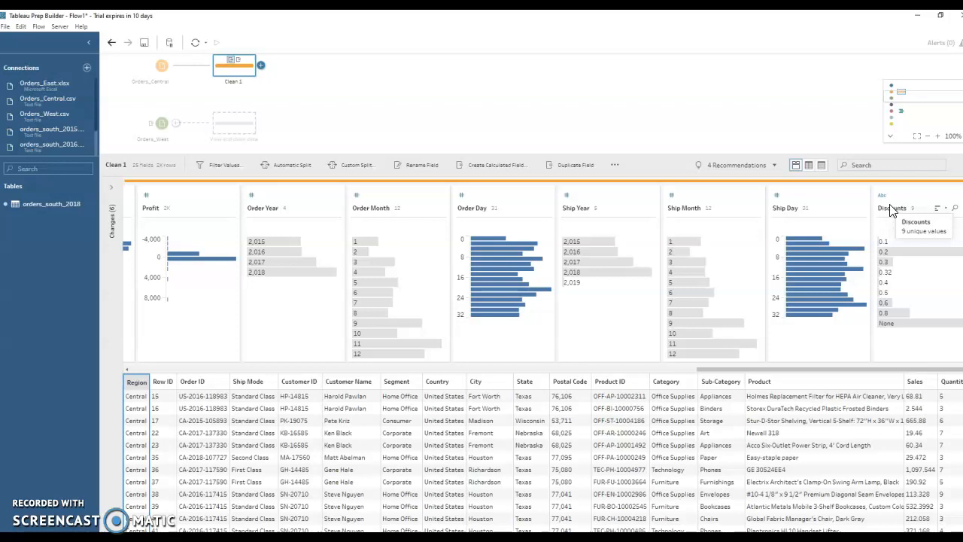
{"action": "left_click", "coordinate": [892, 206]}
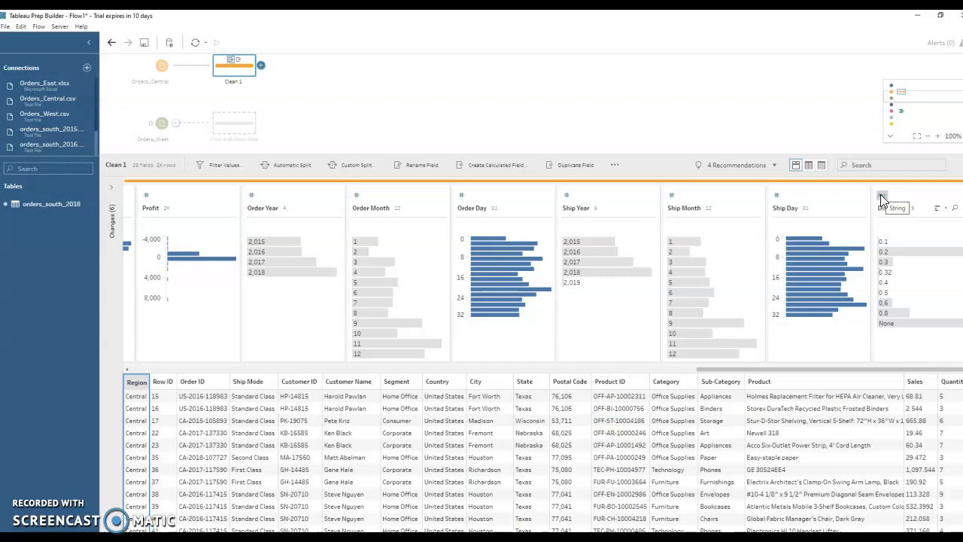
{"action": "left_click", "coordinate": [894, 325]}
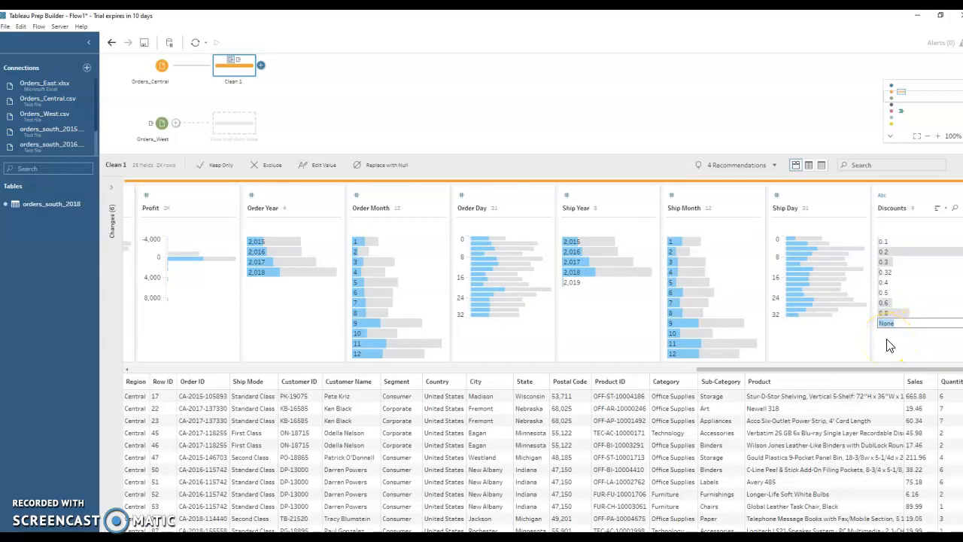
{"action": "key", "text": "BackSpace"}
{"action": "type", "text": "0"}
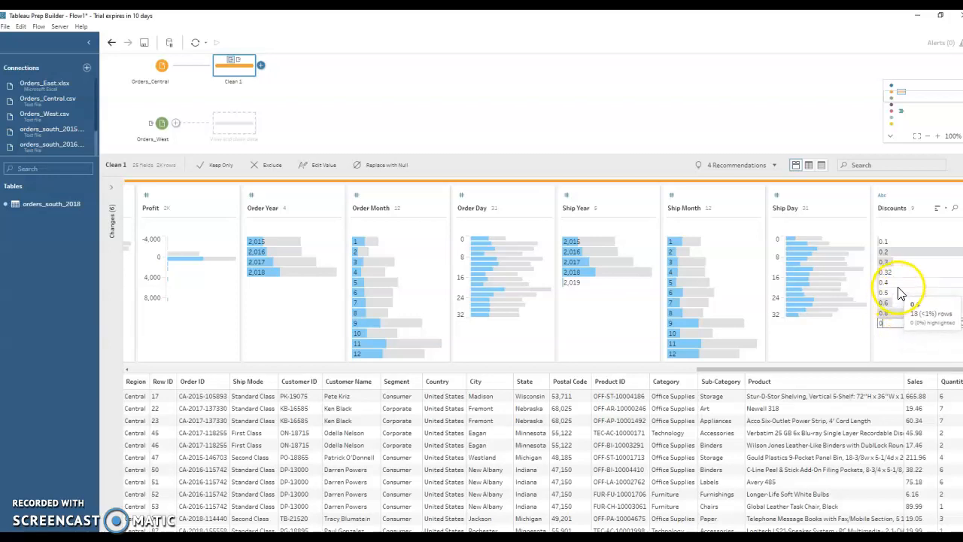
{"action": "left_click", "coordinate": [883, 198]}
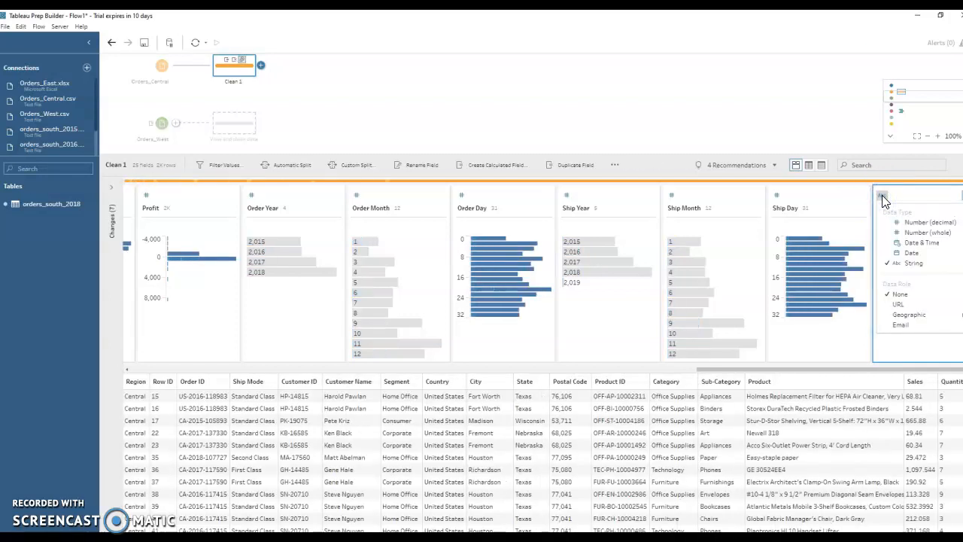
{"action": "left_click", "coordinate": [914, 222]}
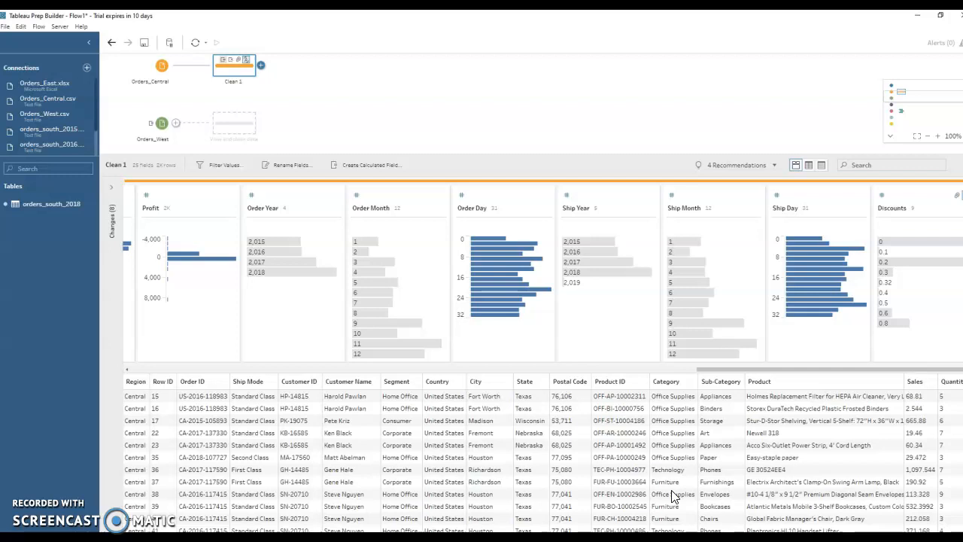
Step: Return to the full flow view and bring up the options for the Clean 1 step
{"action": "left_click", "coordinate": [371, 97]}
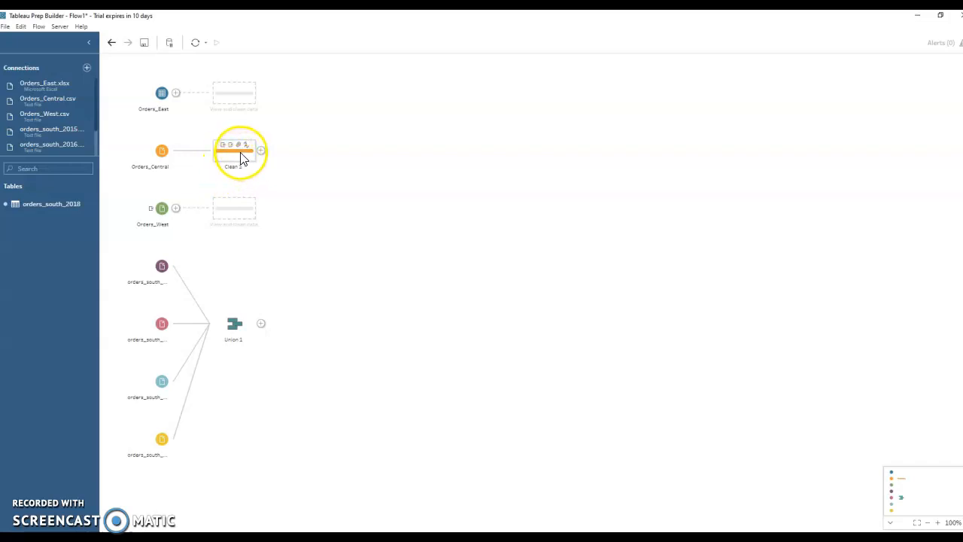
{"action": "mouse_move", "coordinate": [231, 148]}
{"action": "right_click", "coordinate": [235, 155]}
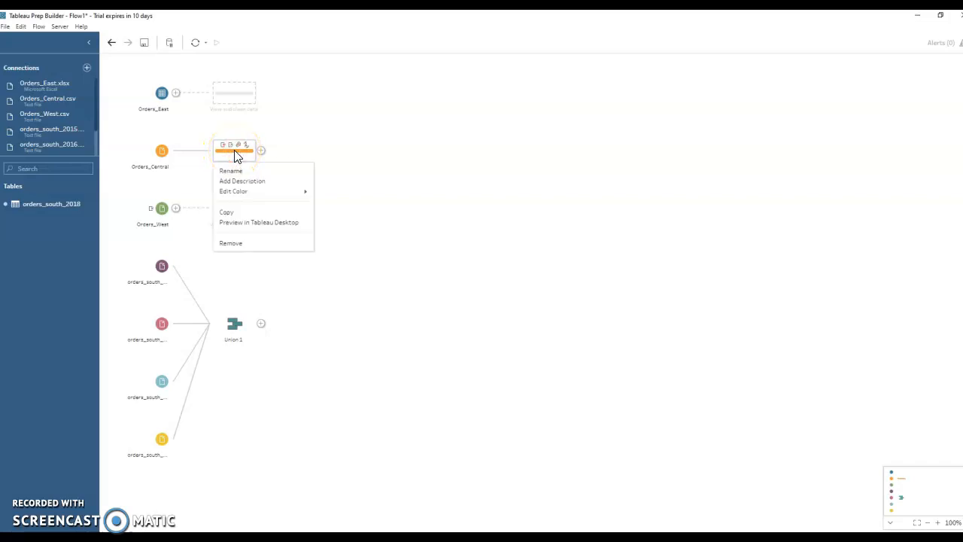